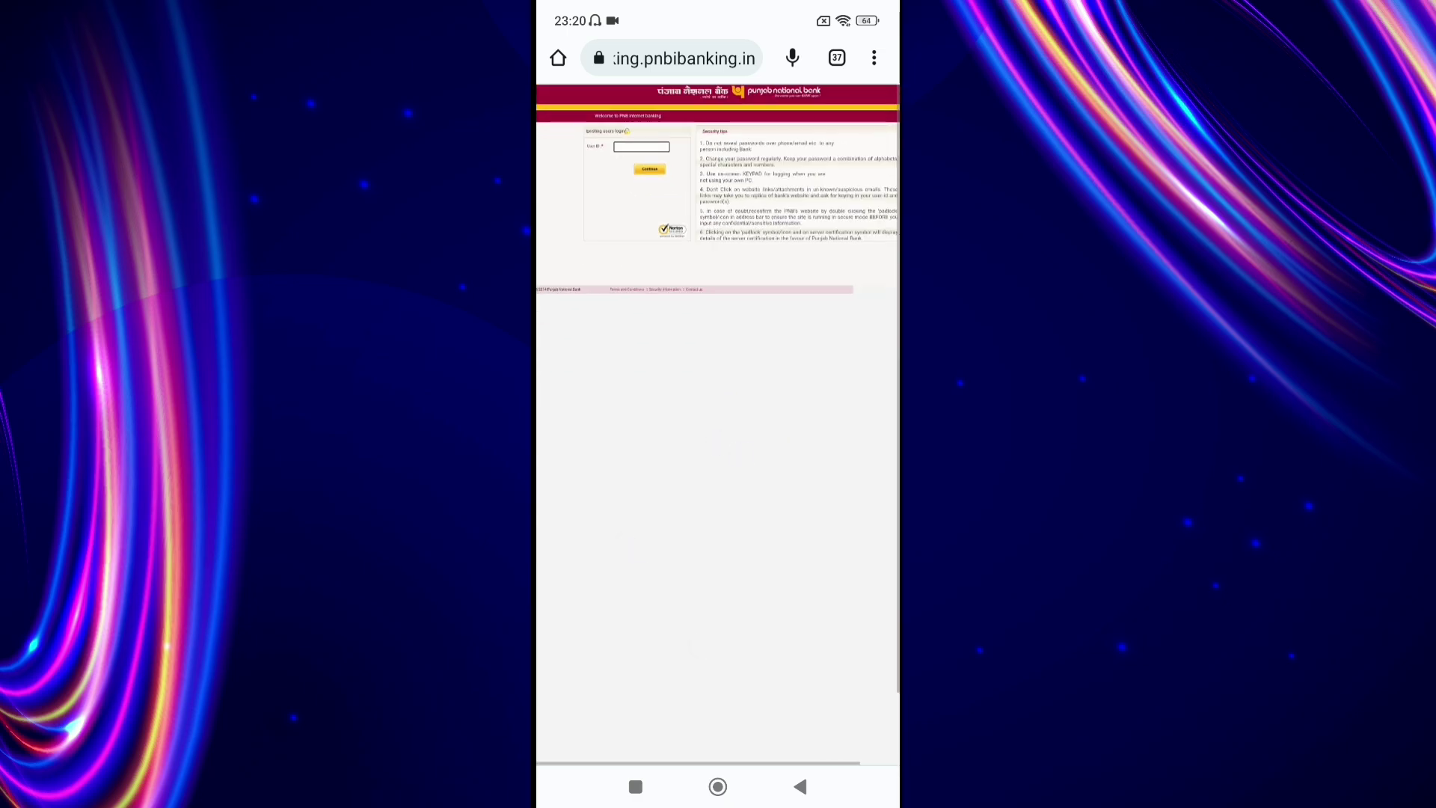
- Leave the bank's netbanking page and activate the PAN field of the Axis Mutual Fund login form
{"action": "left_click", "coordinate": [799, 786]}
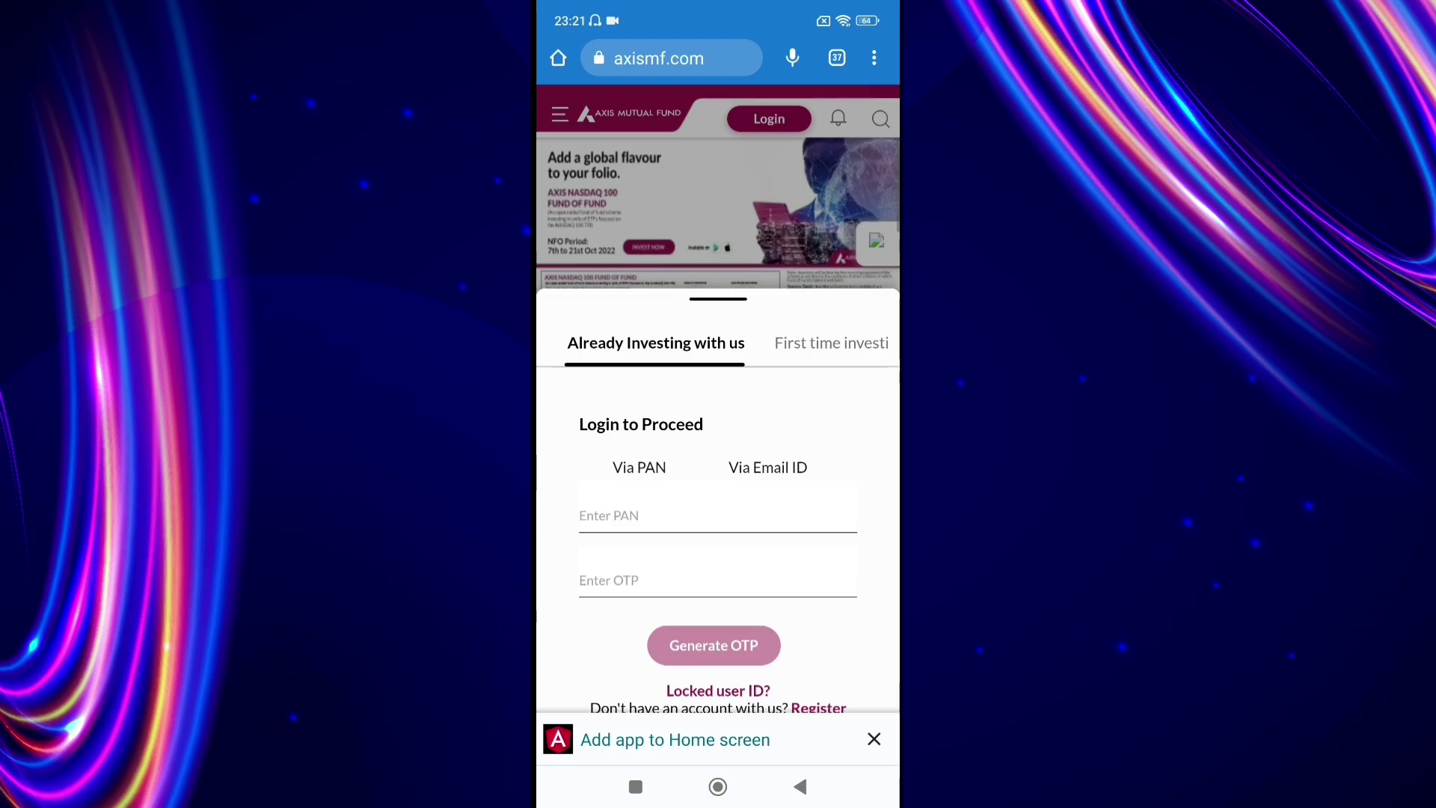
{"action": "left_click", "coordinate": [673, 516]}
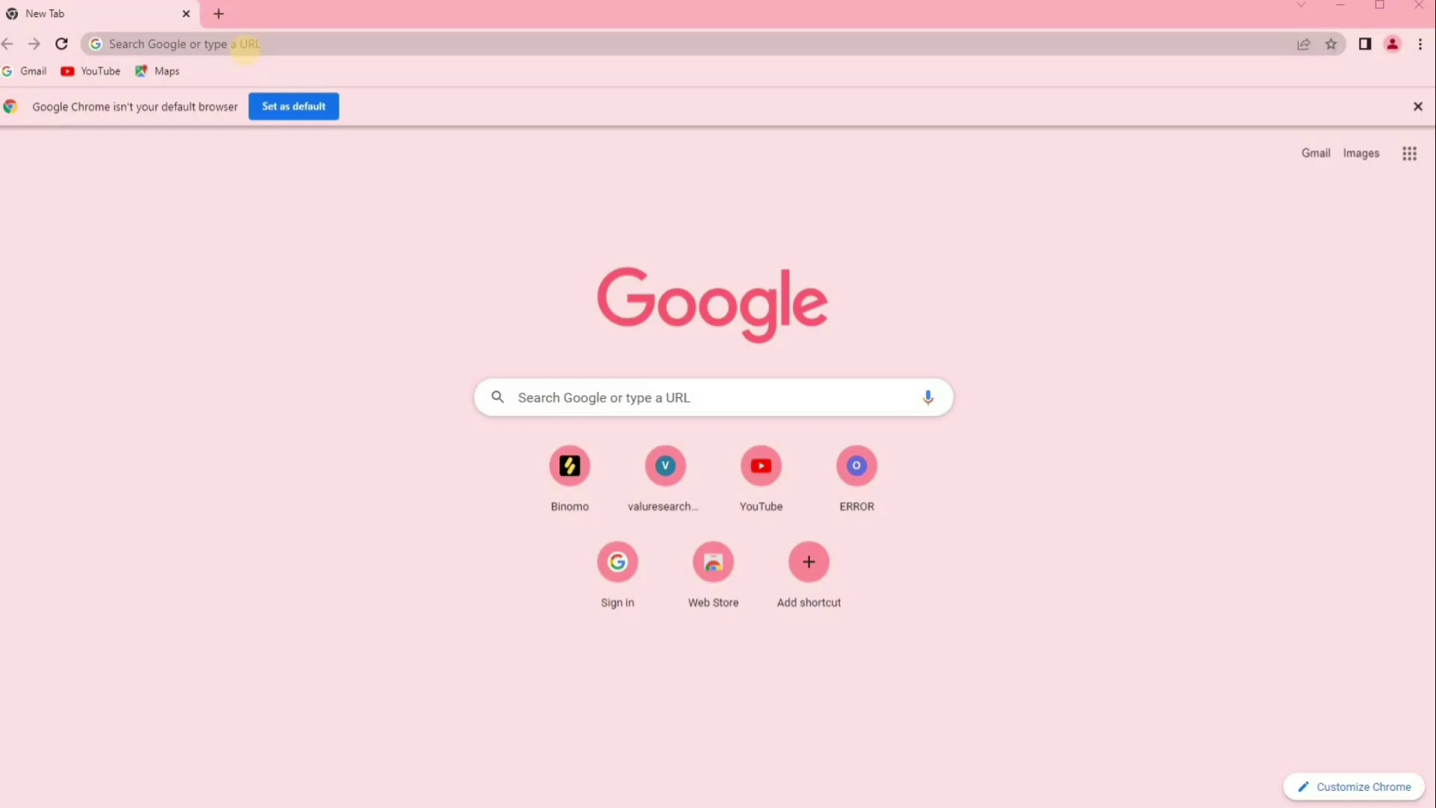
- Search Google for "axis mutual fund" and open the Axis Mutual Fund login page from the results
{"action": "left_click", "coordinate": [247, 46]}
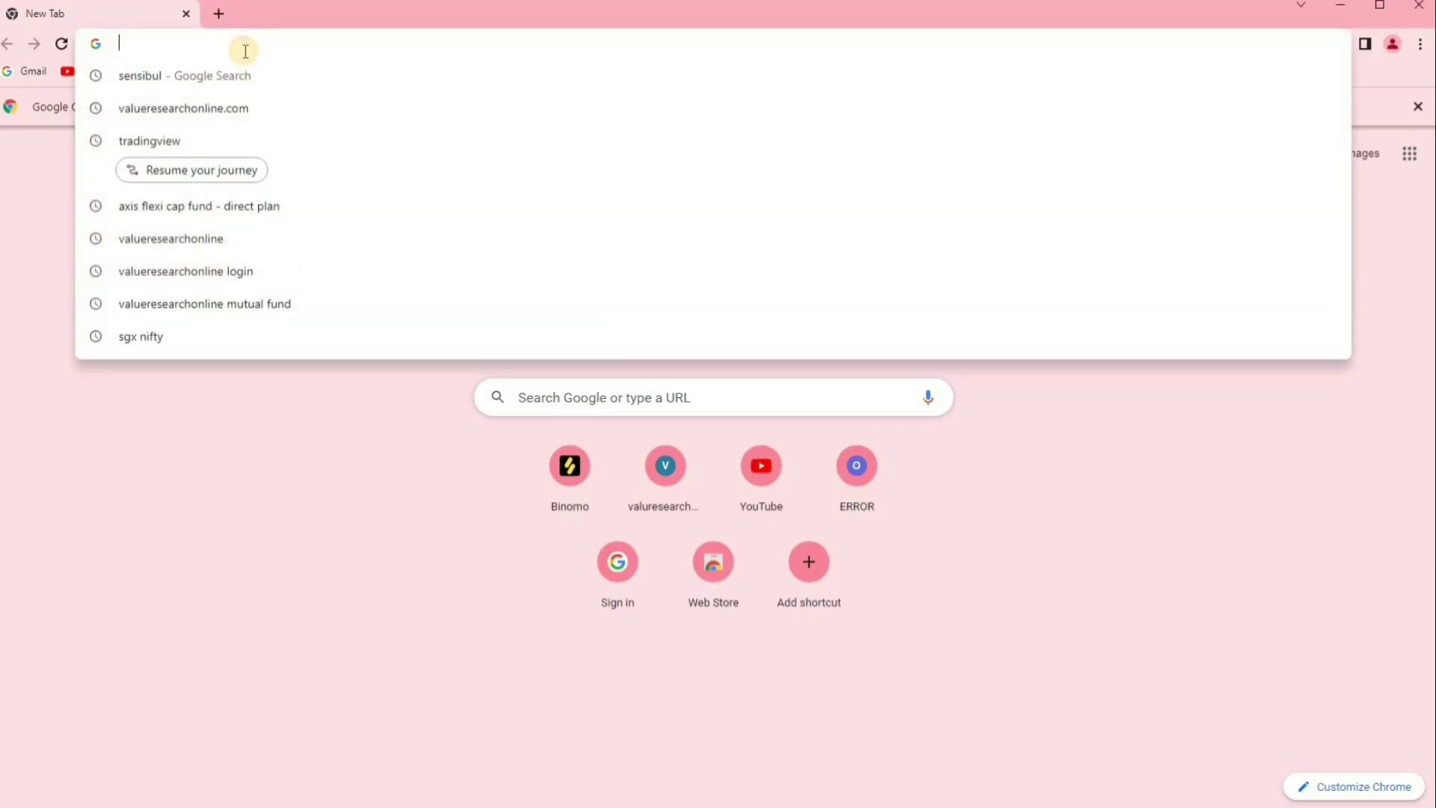
{"action": "type", "text": "ax"}
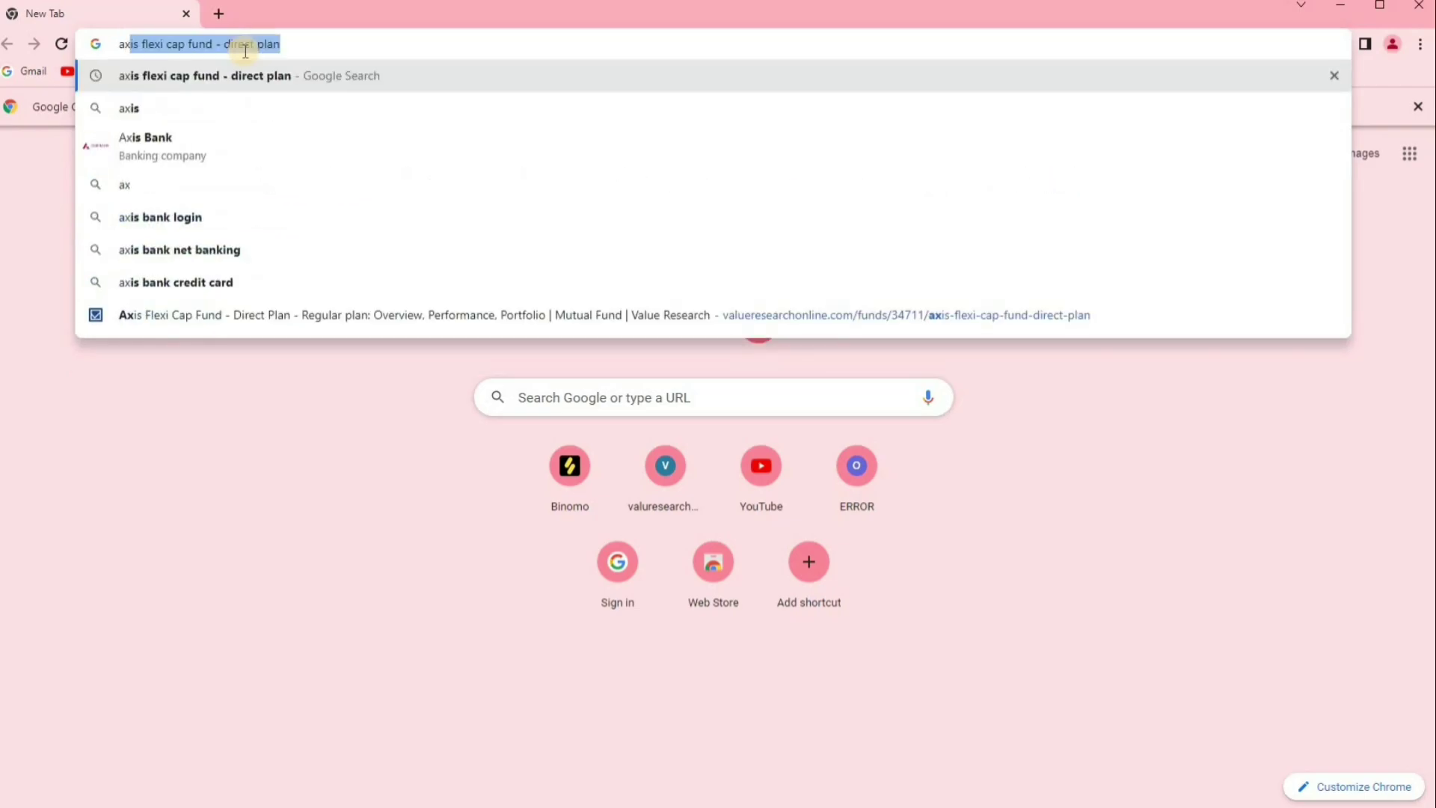
{"action": "type", "text": "ismu"}
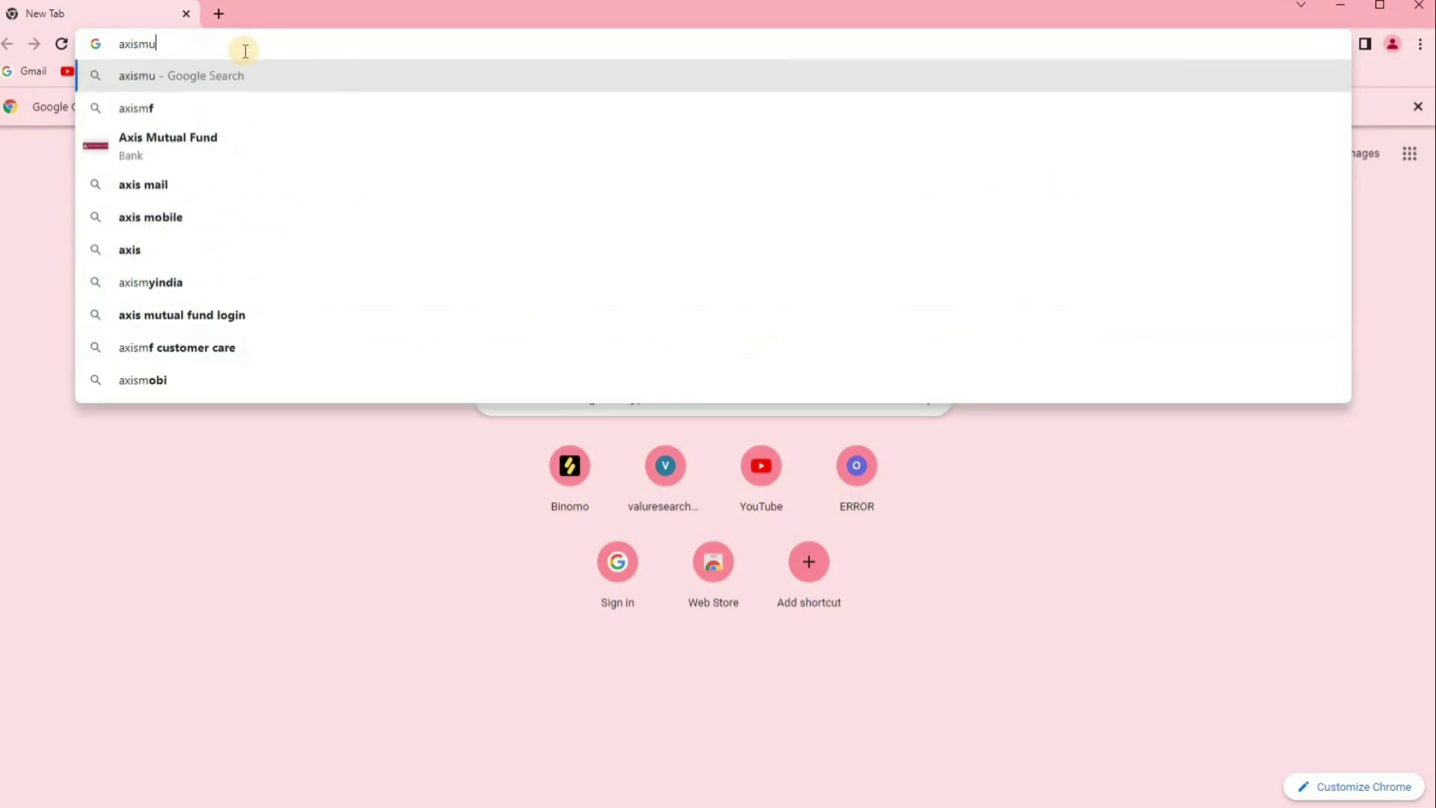
{"action": "type", "text": "tual"}
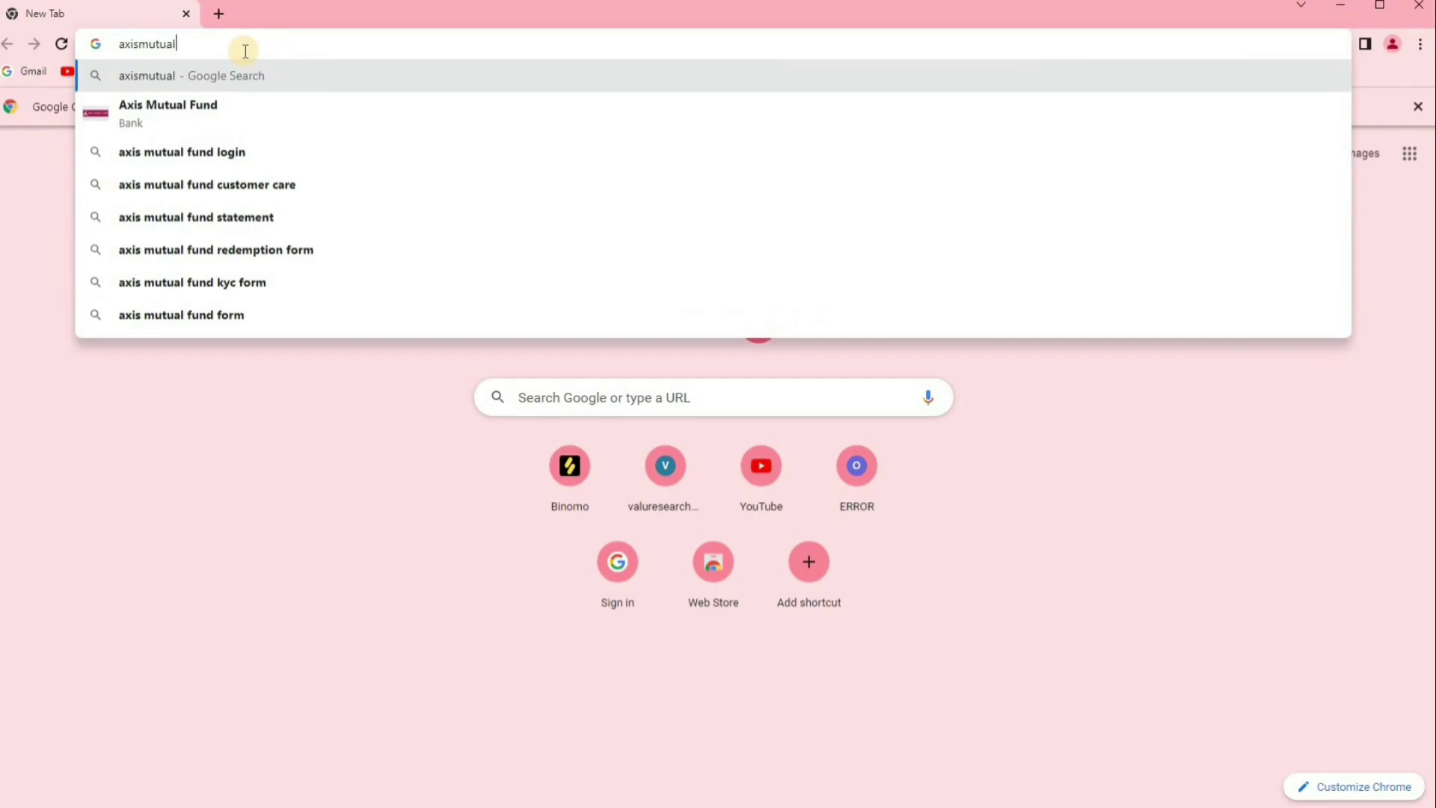
{"action": "type", "text": "funf"}
{"action": "key", "text": "Return"}
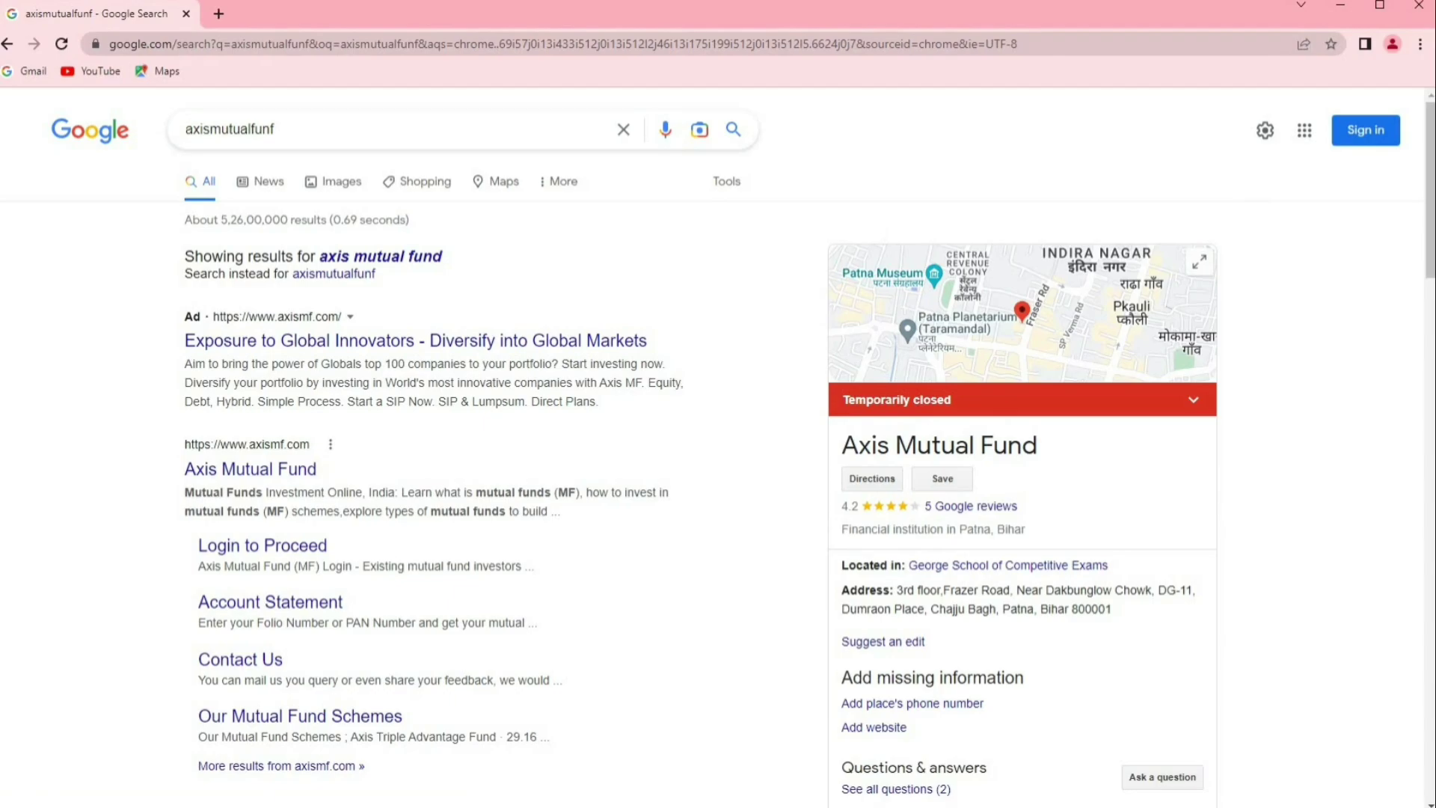
{"action": "left_click", "coordinate": [395, 257]}
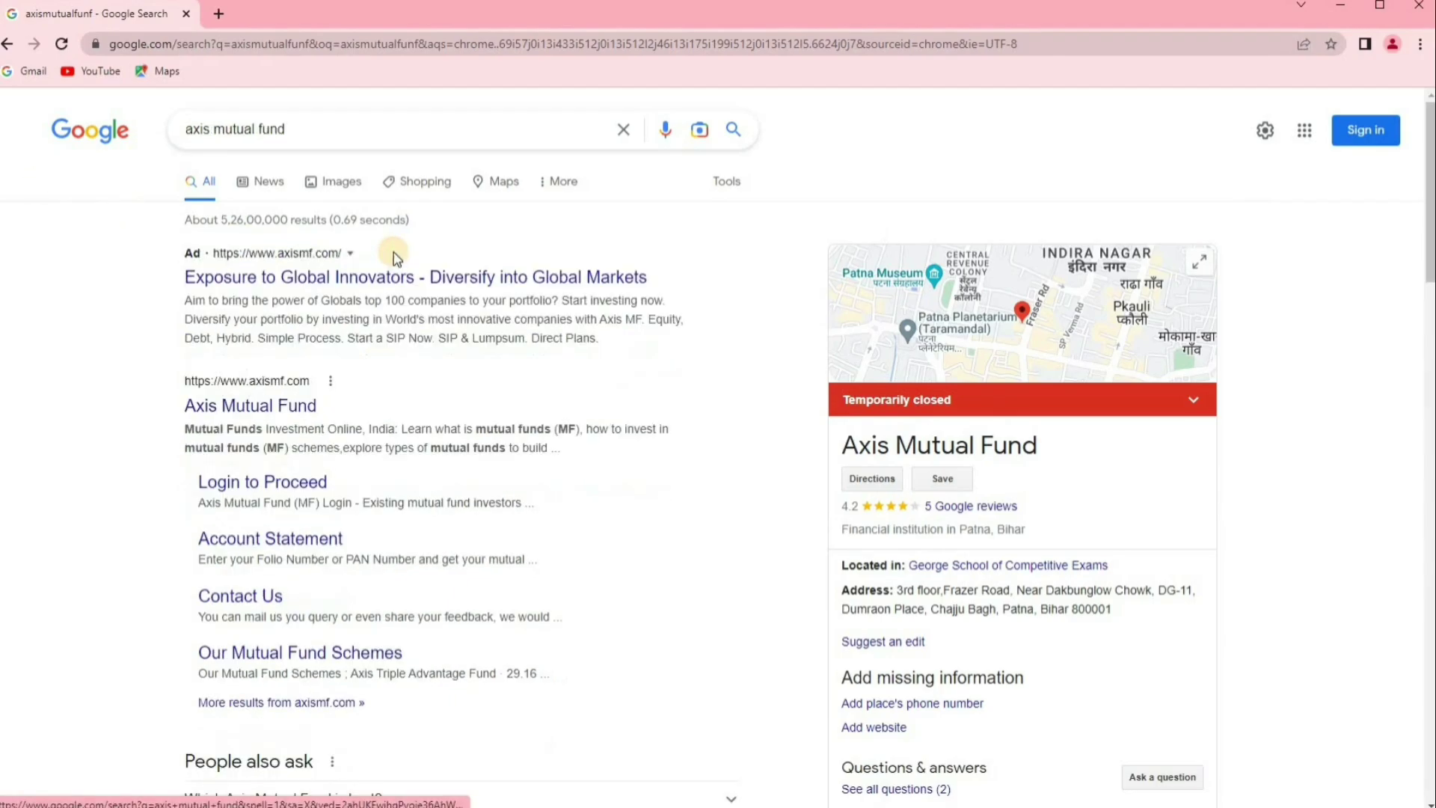
{"action": "left_click", "coordinate": [342, 283]}
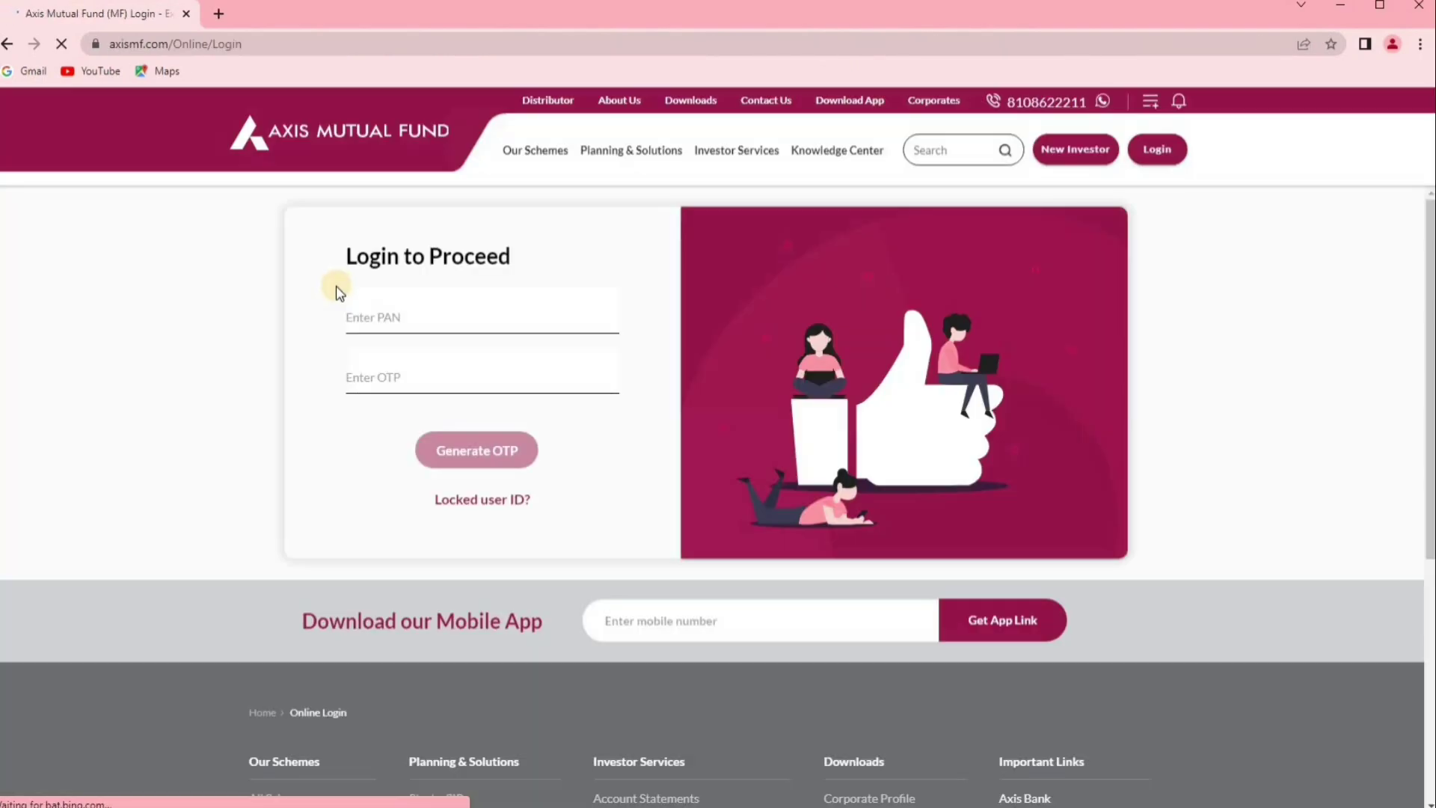
- Allow notifications from the site and enter the investor's PAN in the login form
{"action": "left_click", "coordinate": [407, 318]}
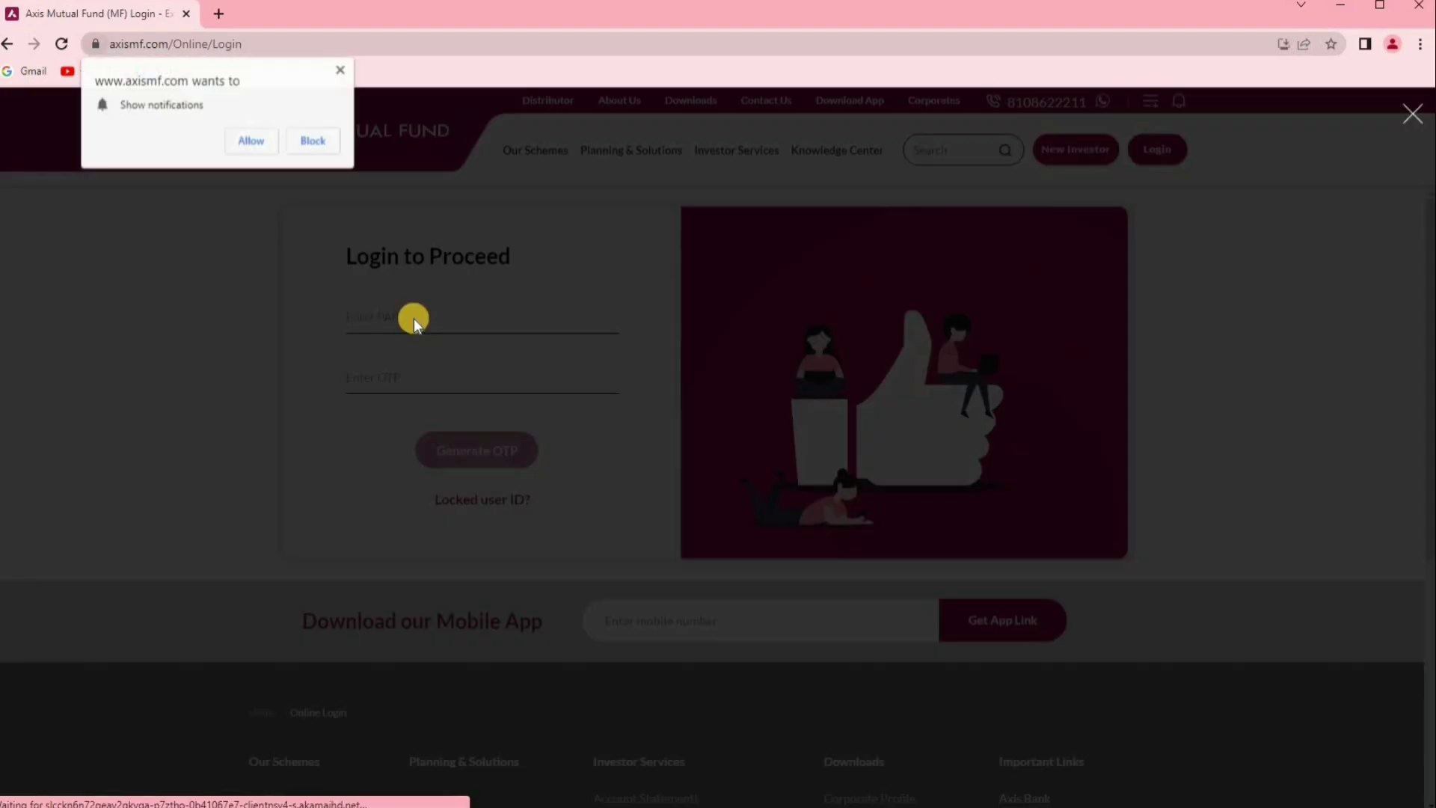
{"action": "left_click", "coordinate": [249, 141]}
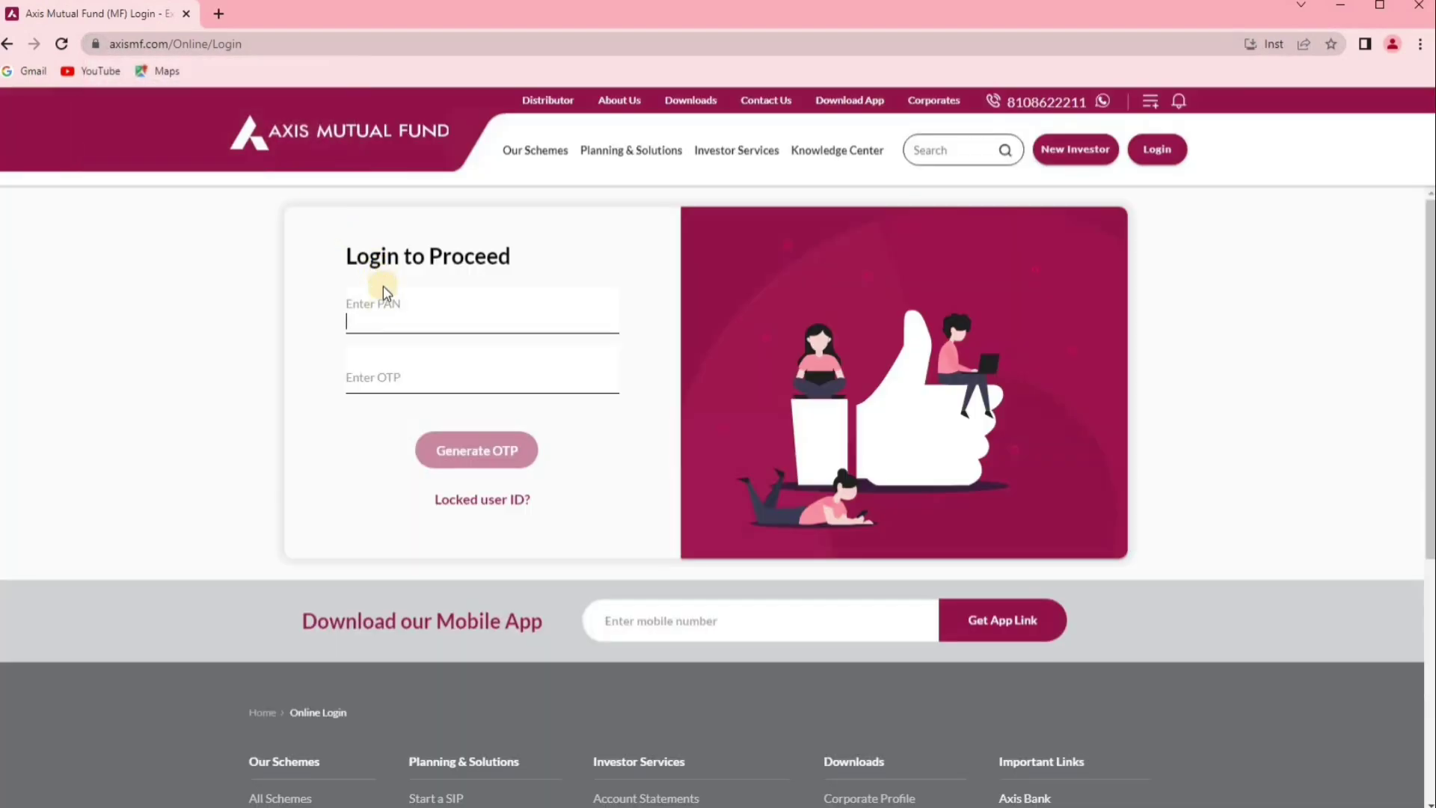
{"action": "type", "text": "F"}
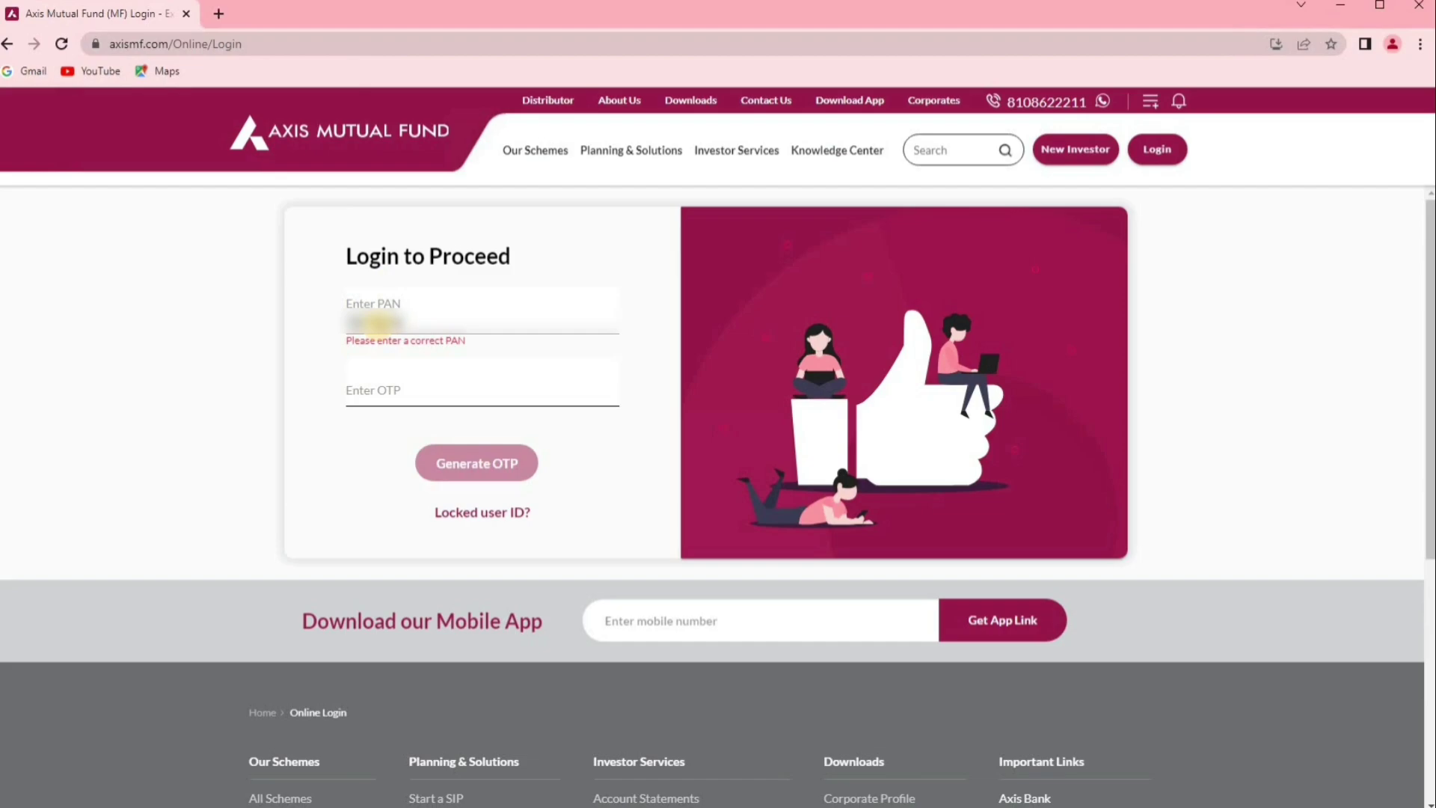
{"action": "type", "text": "A"}
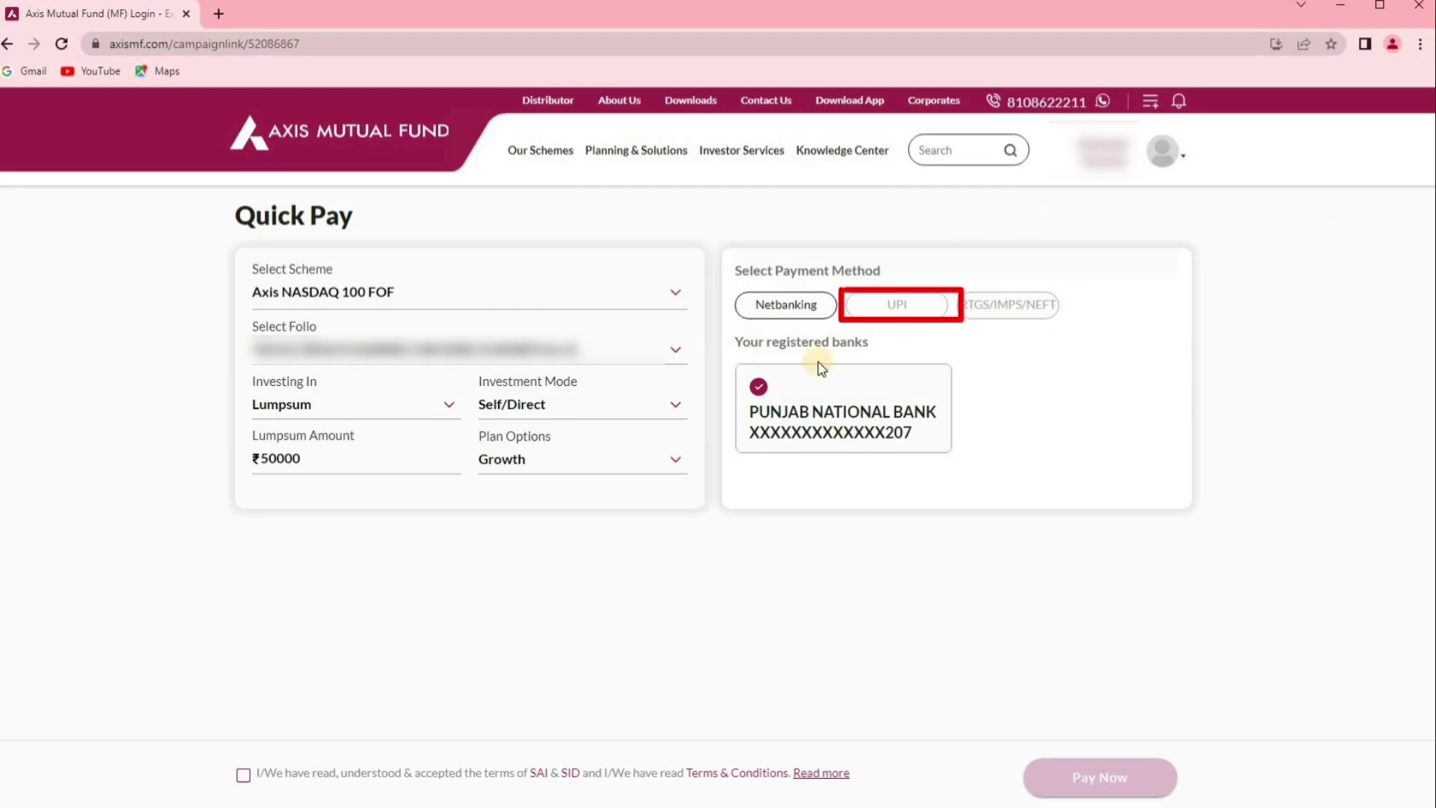
- Select UPI as the payment method, accept the terms and proceed to the UPI payment page, and return to the Quick Pay form
{"action": "left_click", "coordinate": [897, 304]}
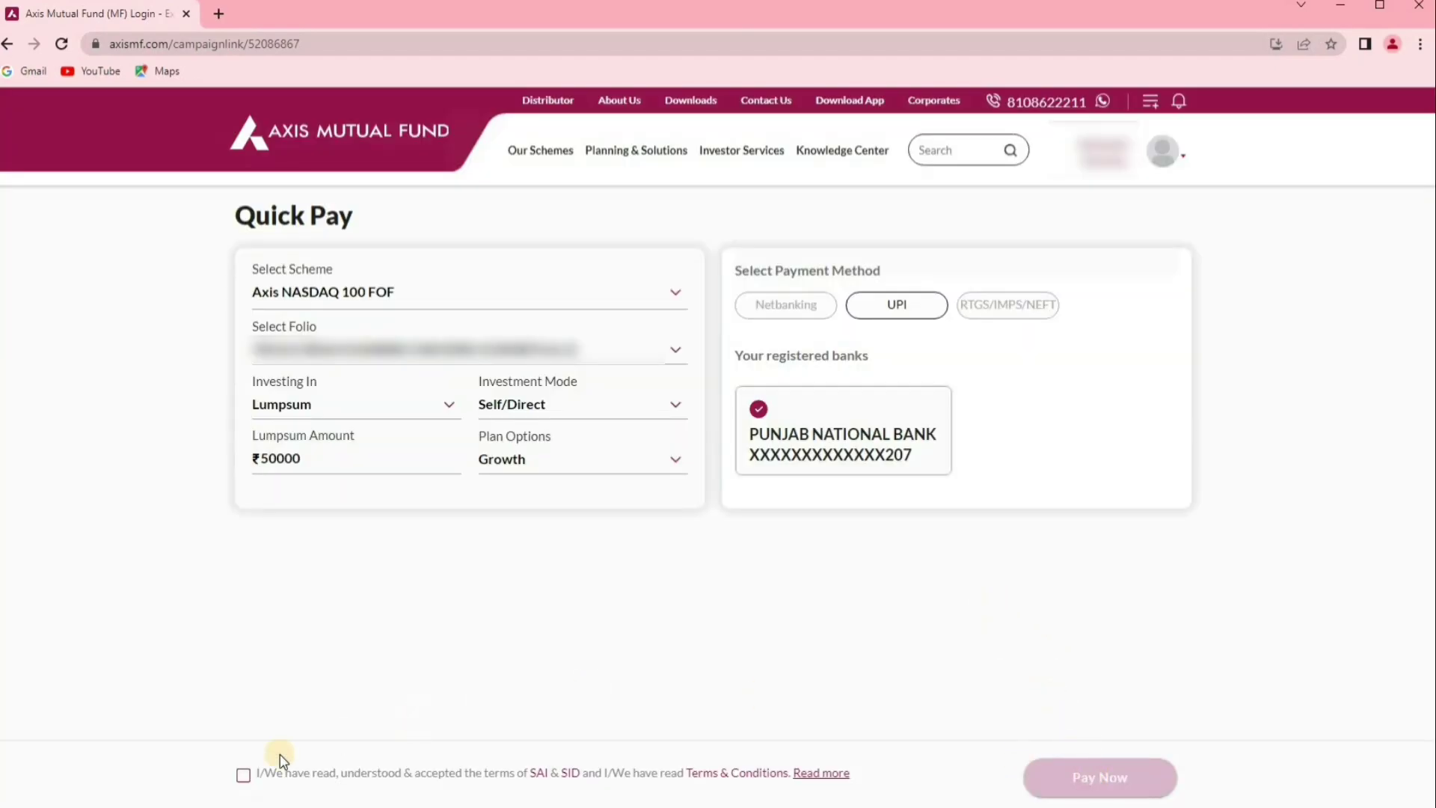
{"action": "left_click", "coordinate": [244, 775]}
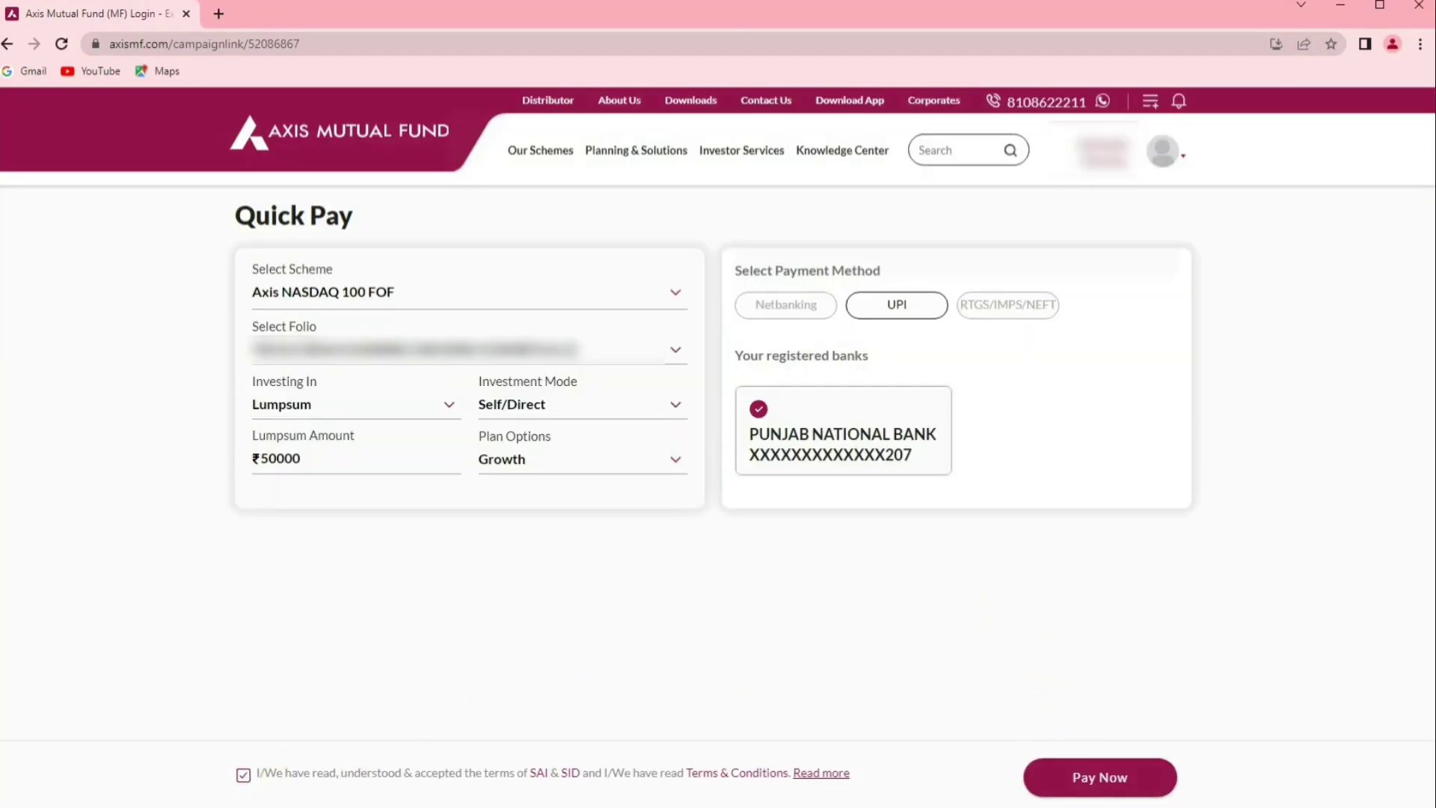
{"action": "left_click", "coordinate": [1069, 781]}
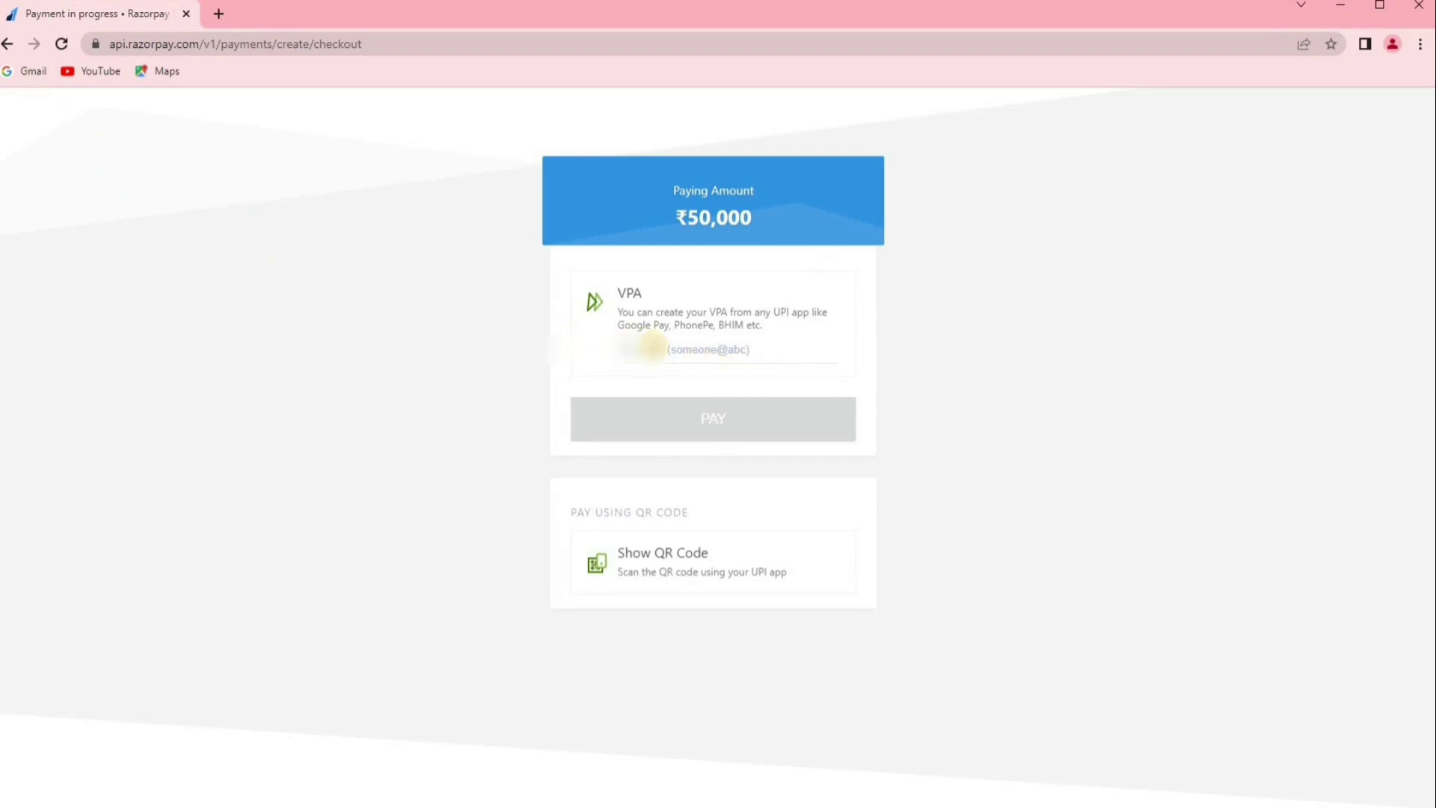
{"action": "left_click", "coordinate": [656, 347]}
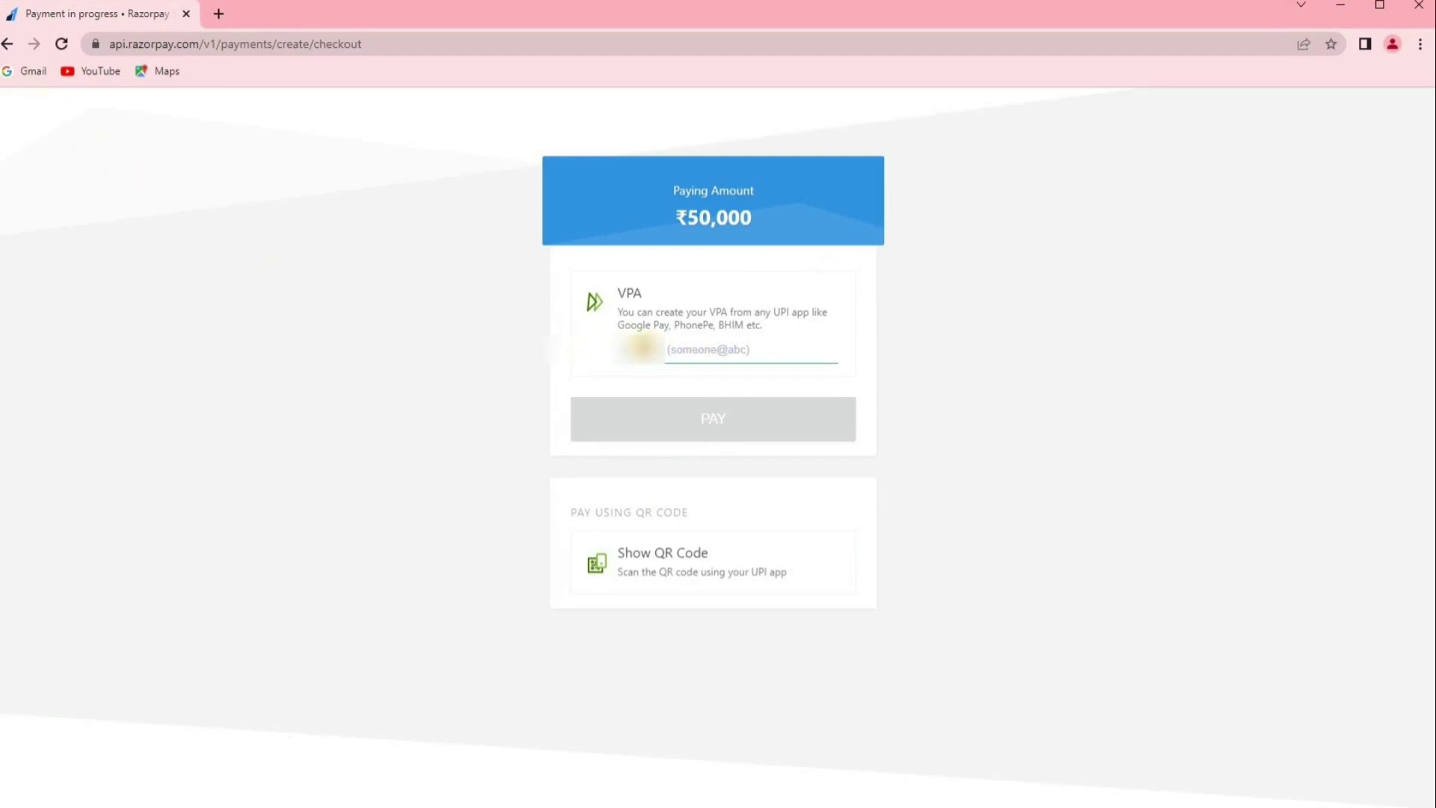
{"action": "left_click", "coordinate": [8, 43]}
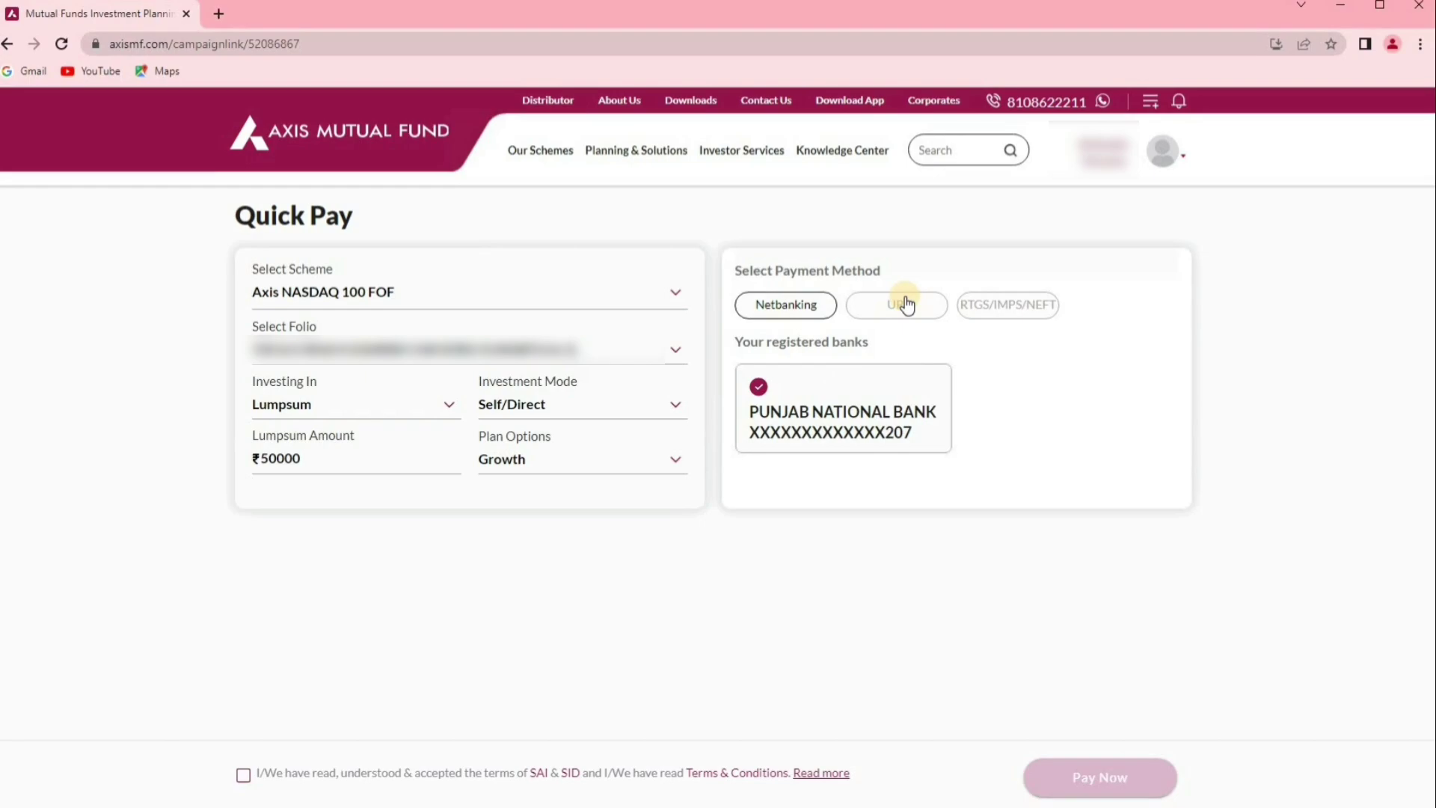
- Set the lumpsum amount in the Quick Pay form to ₹5000
{"action": "left_click", "coordinate": [383, 465]}
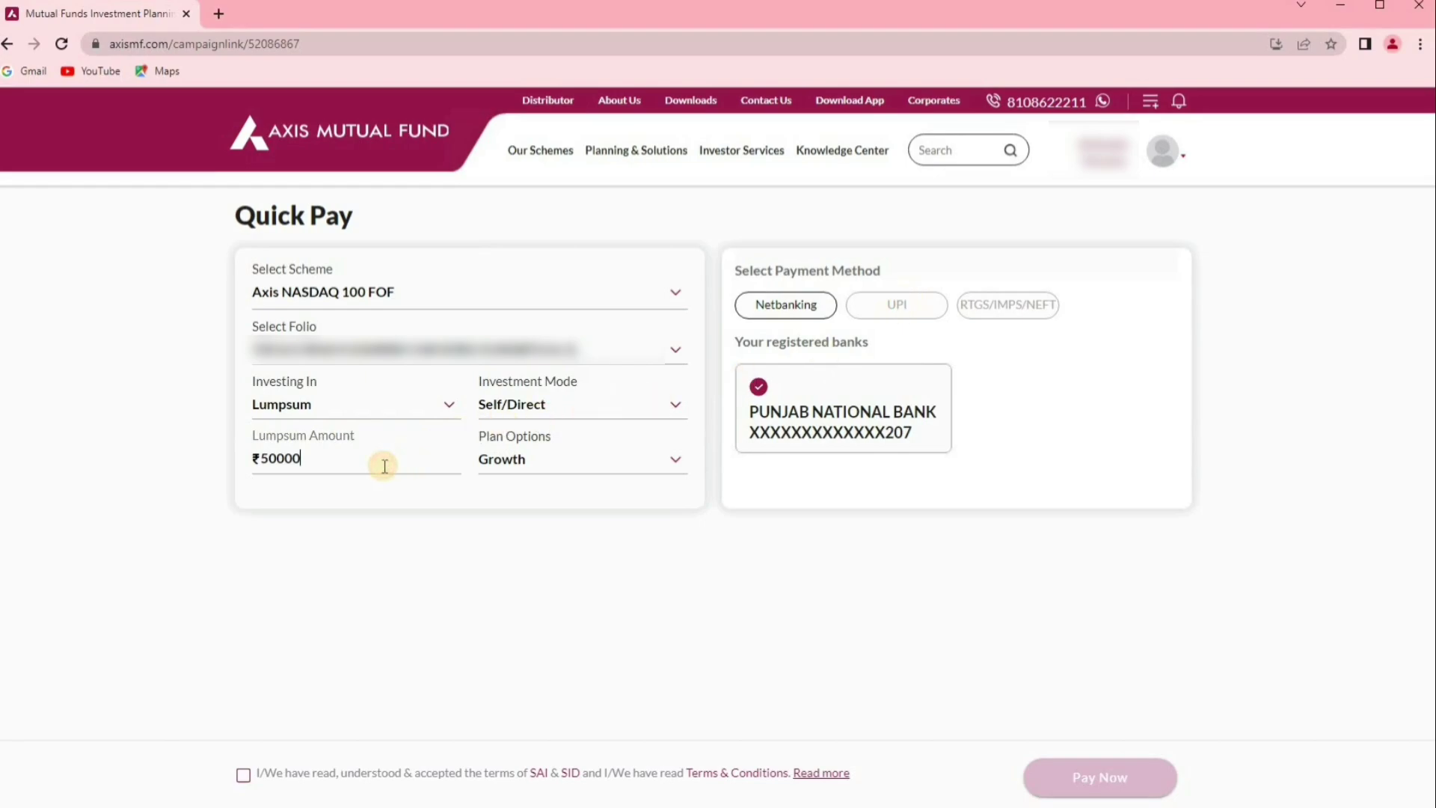
{"action": "key", "text": "BackSpace"}
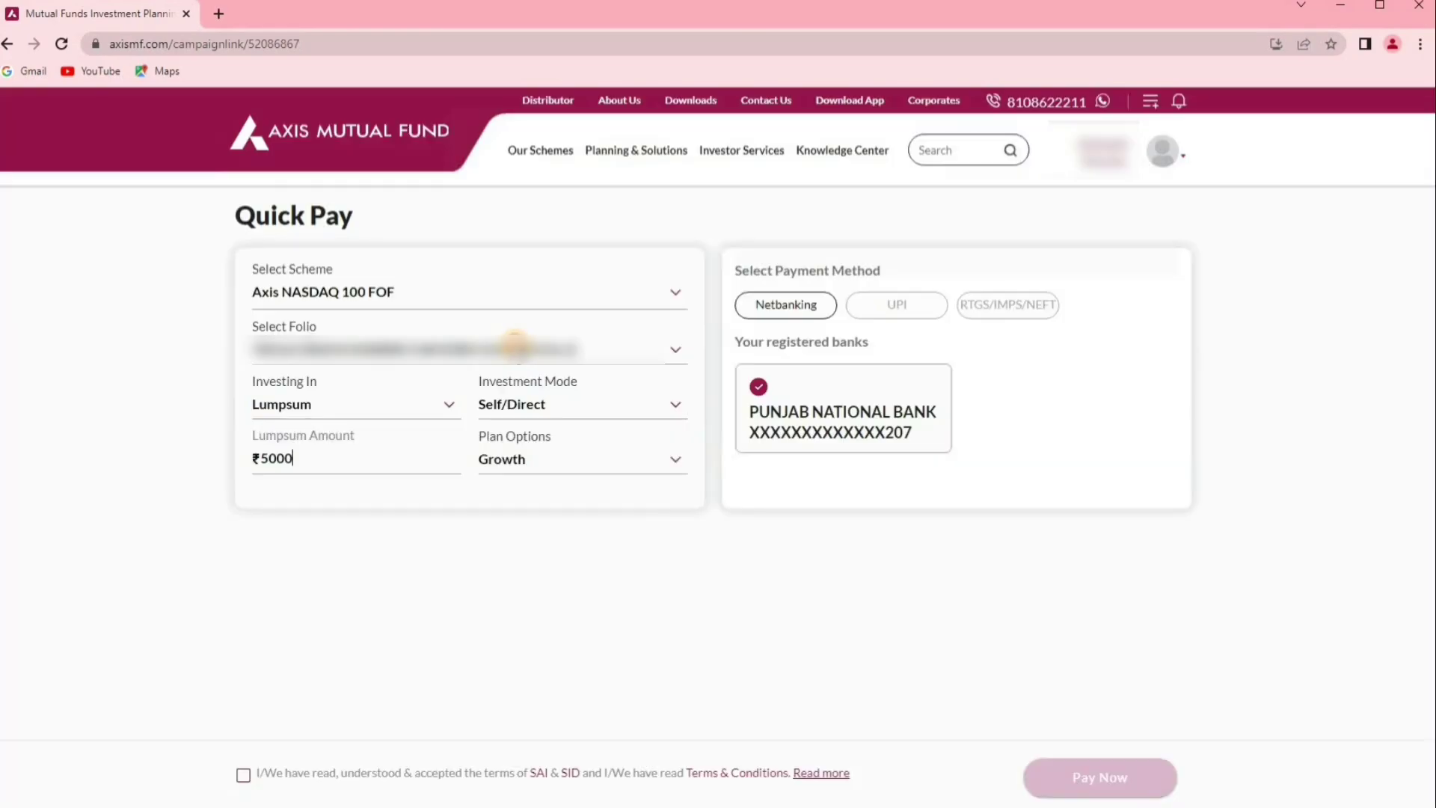
{"action": "left_click", "coordinate": [515, 346]}
{"action": "left_click", "coordinate": [385, 383]}
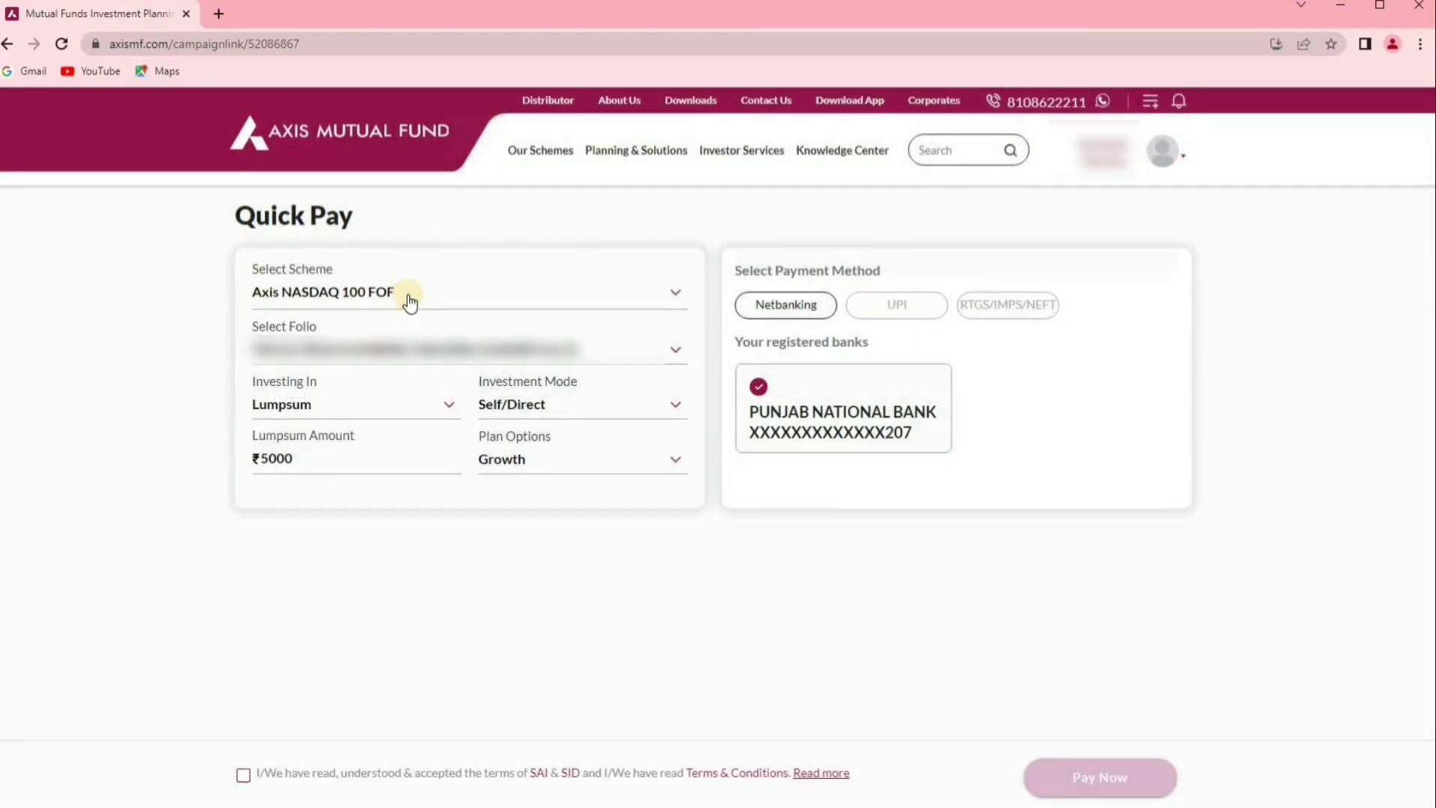
- Choose Axis Long Term Equity Fund from the Equity category as the investment scheme
{"action": "left_click", "coordinate": [420, 289]}
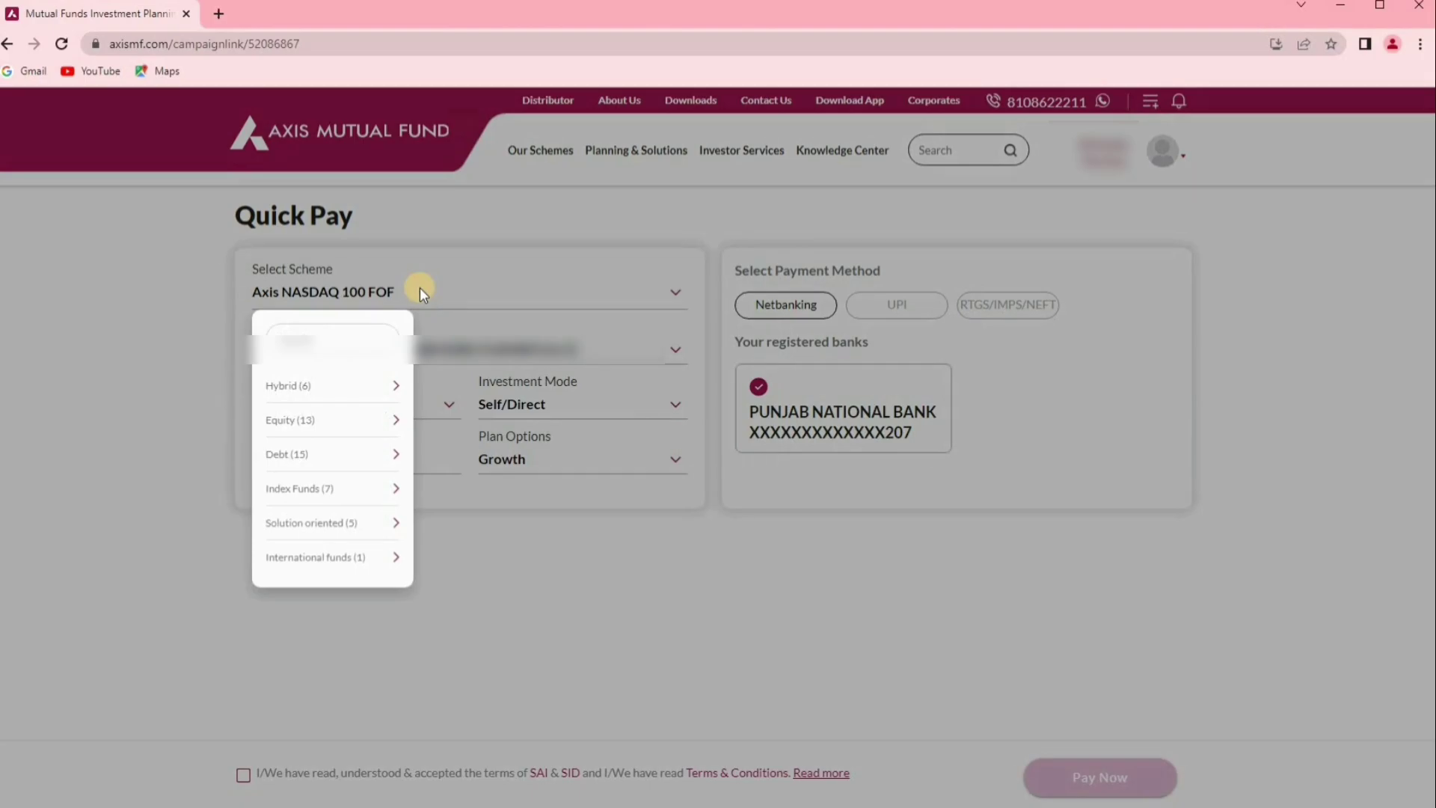
{"action": "left_click", "coordinate": [419, 289]}
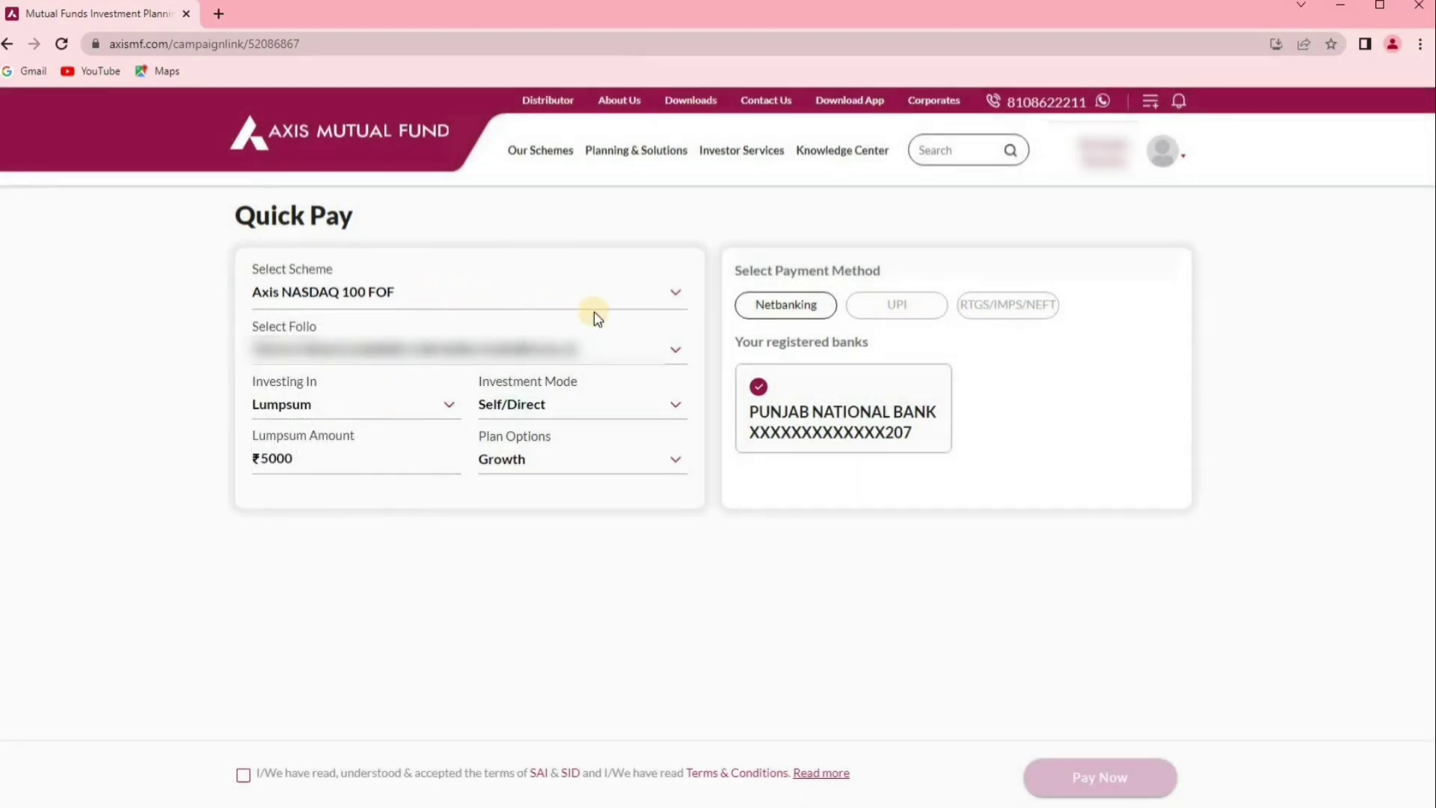
{"action": "left_click", "coordinate": [660, 287]}
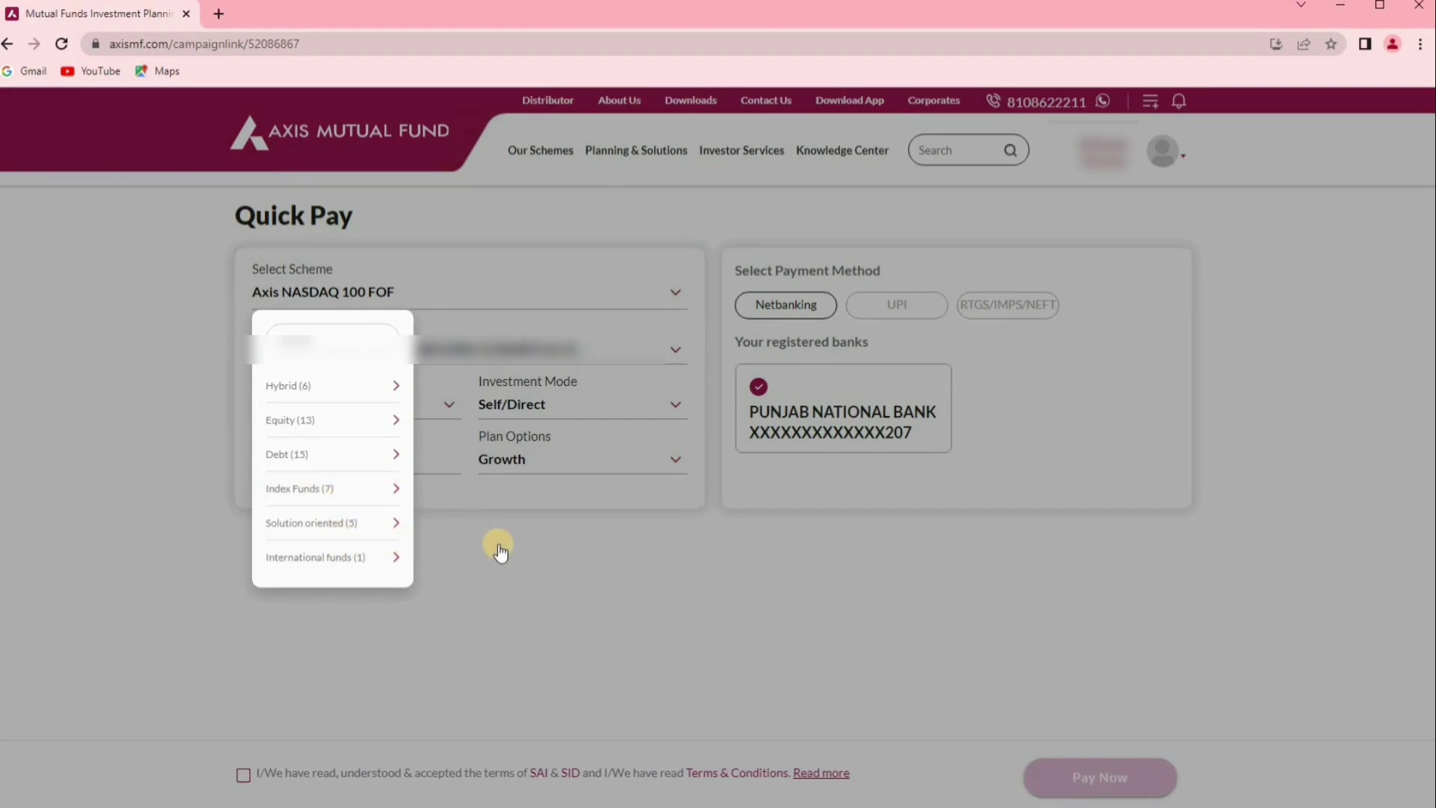
{"action": "left_click", "coordinate": [353, 422]}
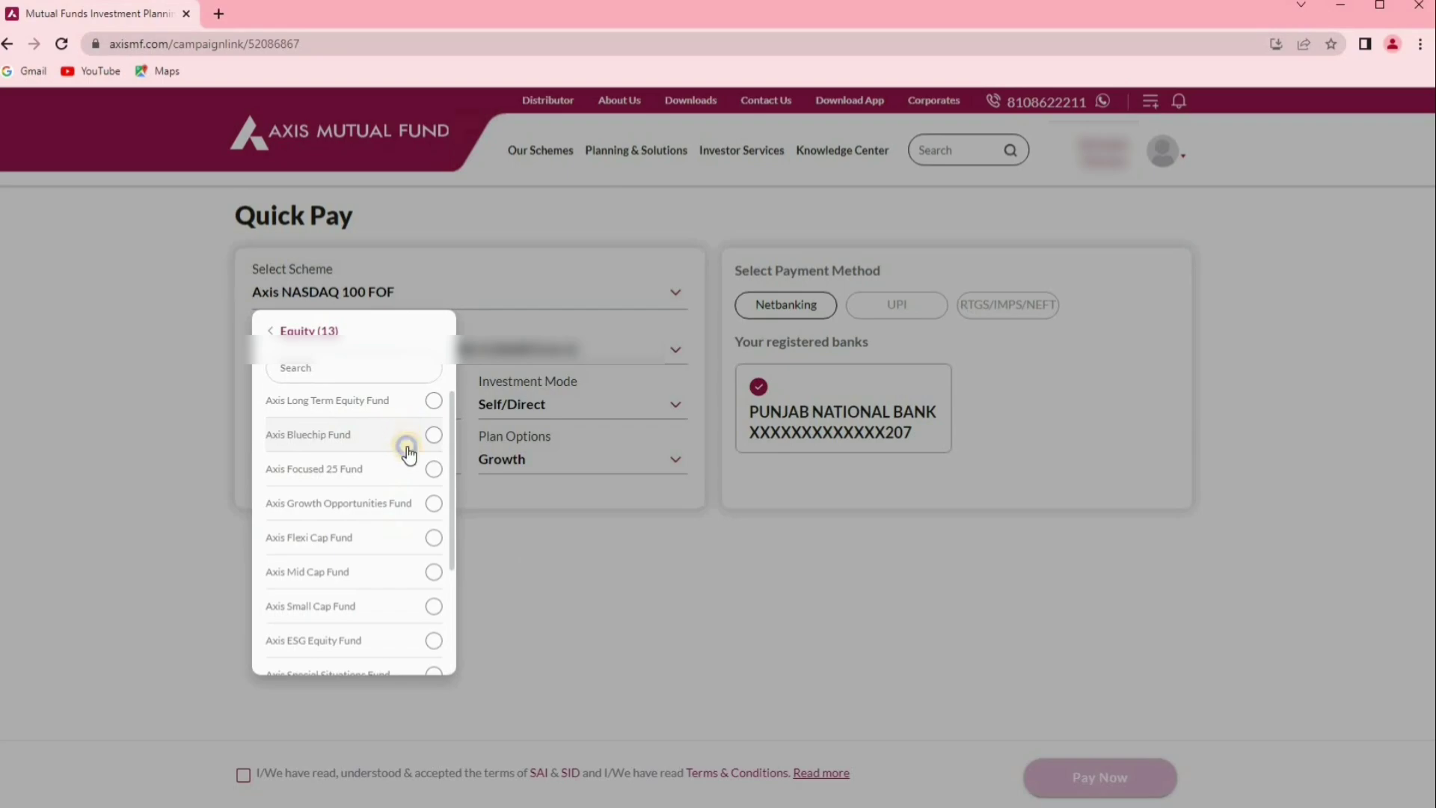
{"action": "right_click", "coordinate": [397, 561]}
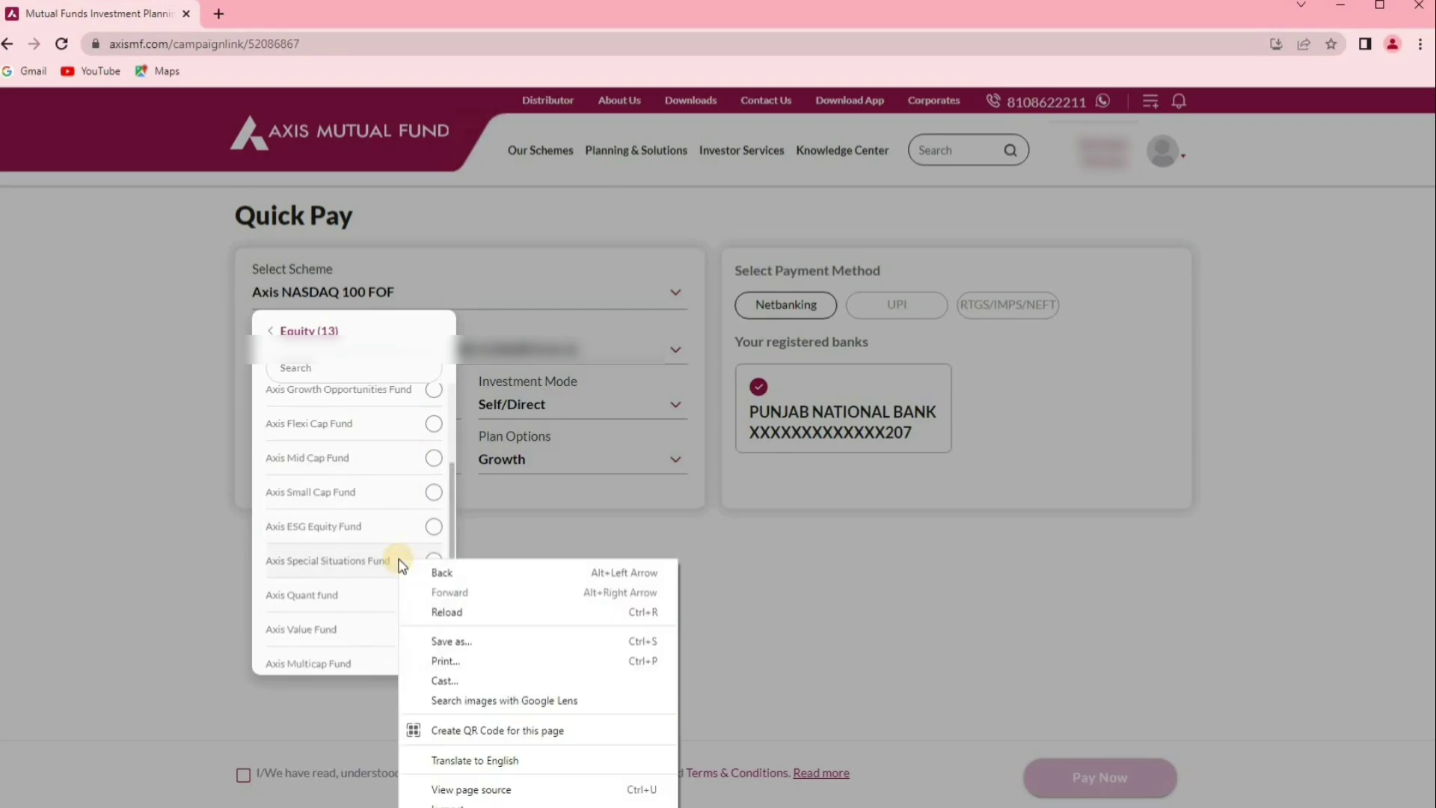
{"action": "left_click", "coordinate": [385, 555]}
{"action": "scroll", "coordinate": [389, 539], "scroll_direction": "up", "scroll_amount": 1}
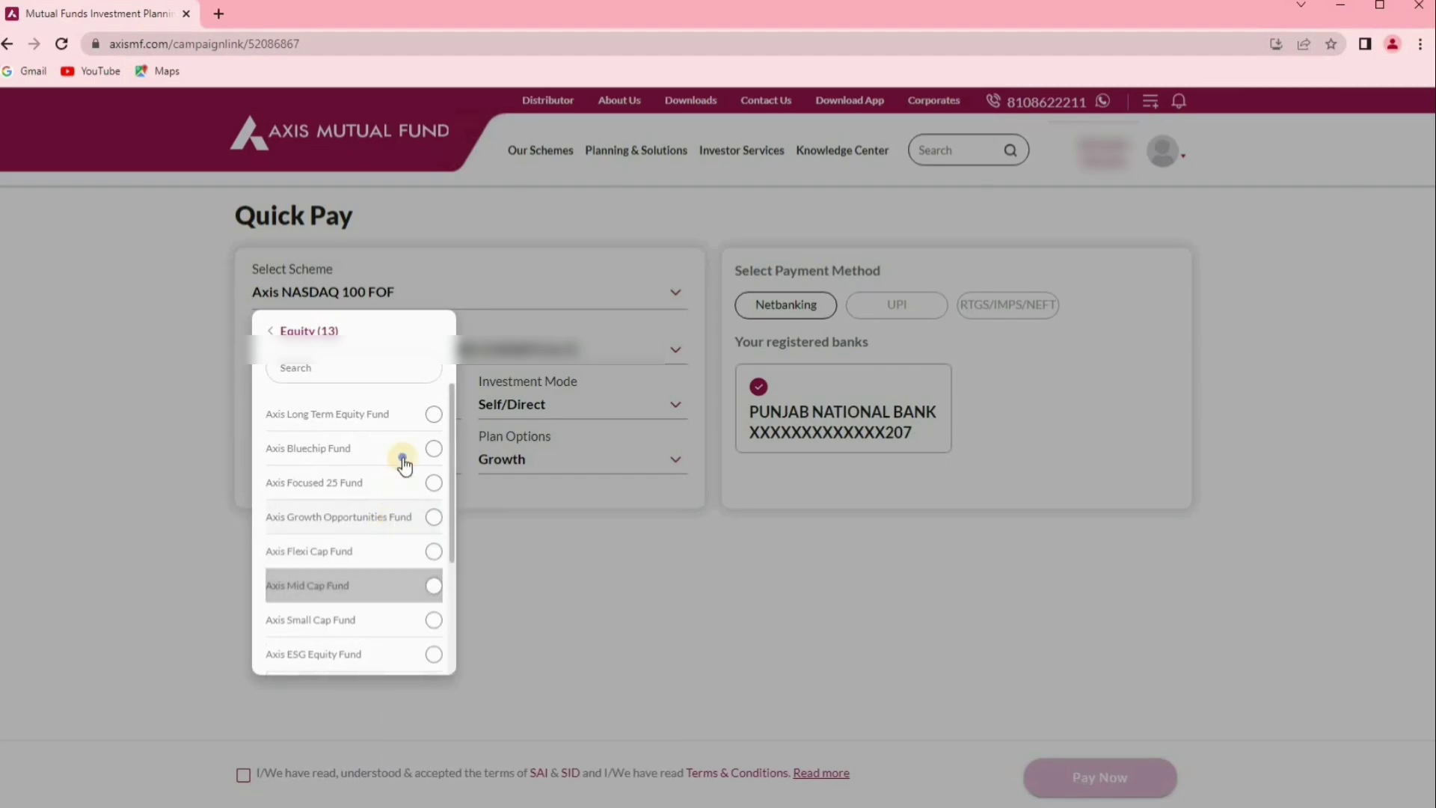
{"action": "left_click", "coordinate": [425, 411]}
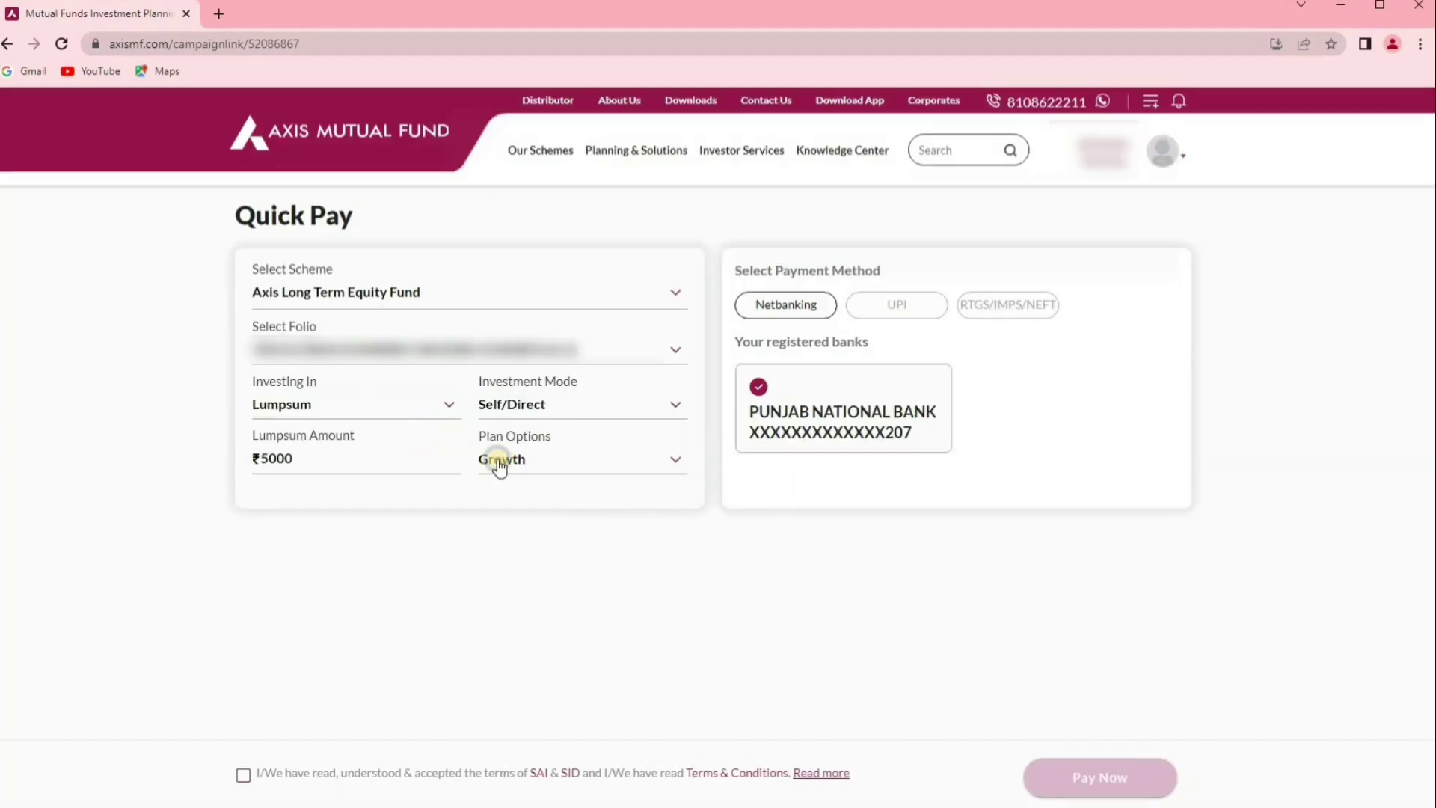
- Review the available plan options and investment modes for the selected scheme
{"action": "left_click", "coordinate": [537, 458]}
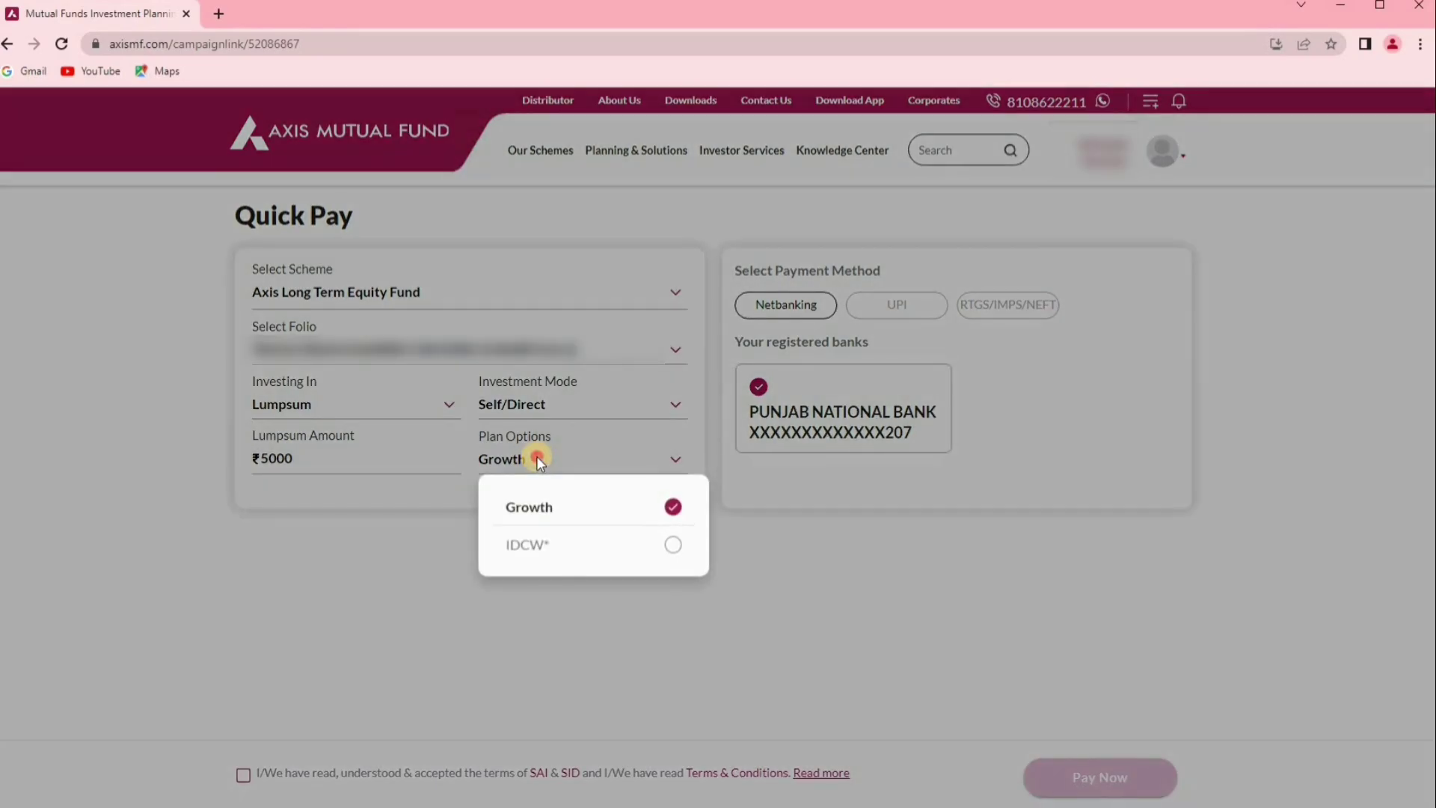
{"action": "left_click", "coordinate": [537, 457]}
{"action": "left_click", "coordinate": [571, 408]}
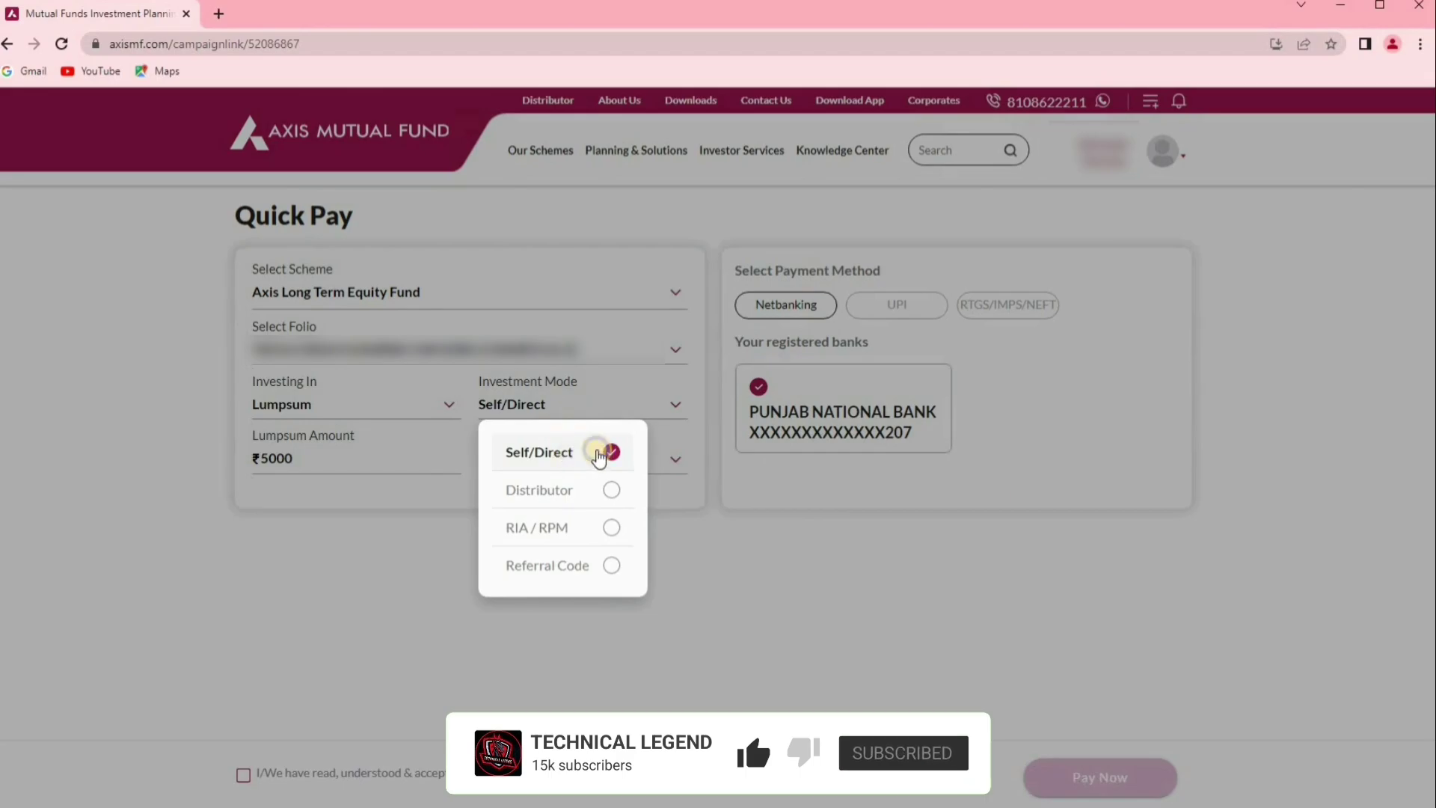
{"action": "right_click", "coordinate": [610, 532]}
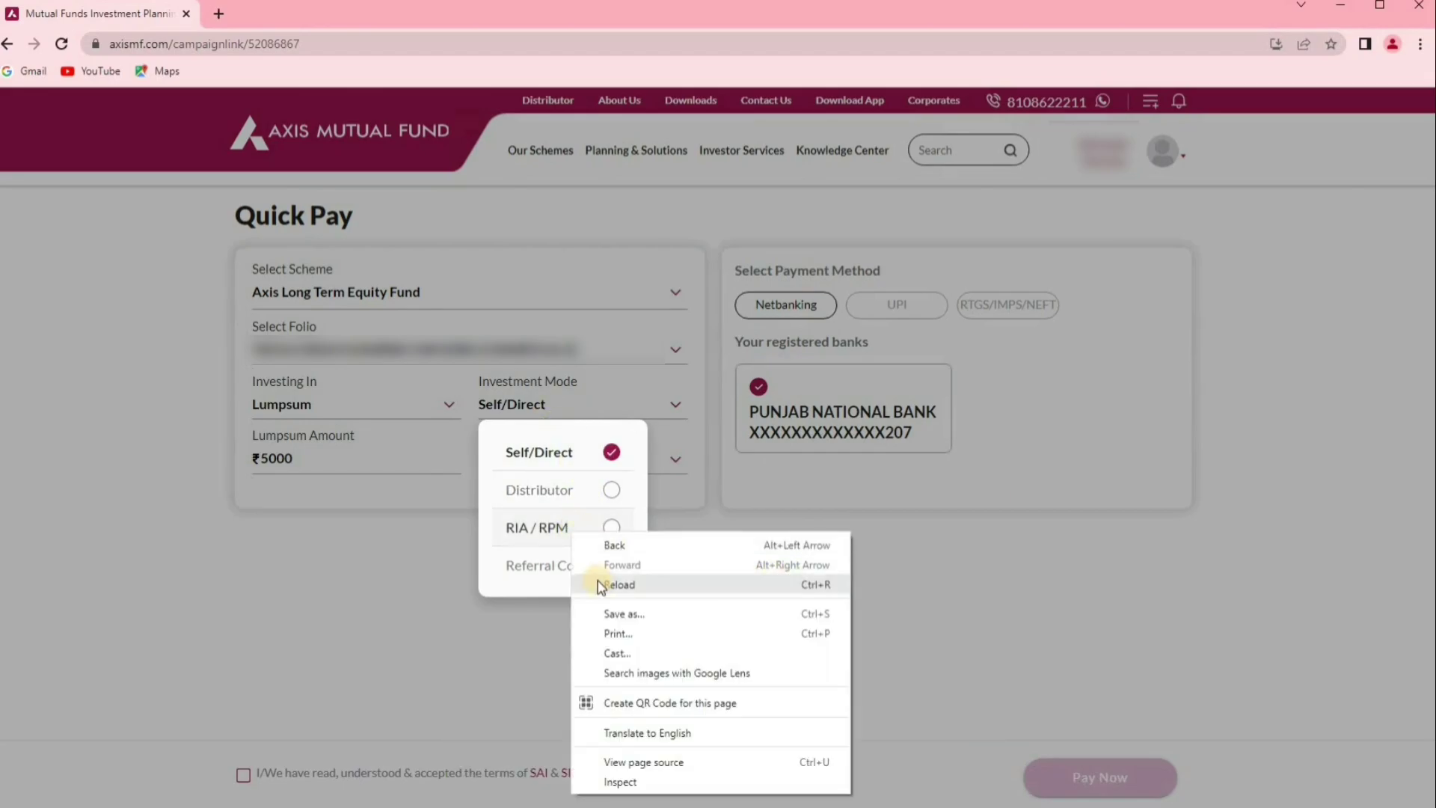
{"action": "left_click", "coordinate": [395, 579]}
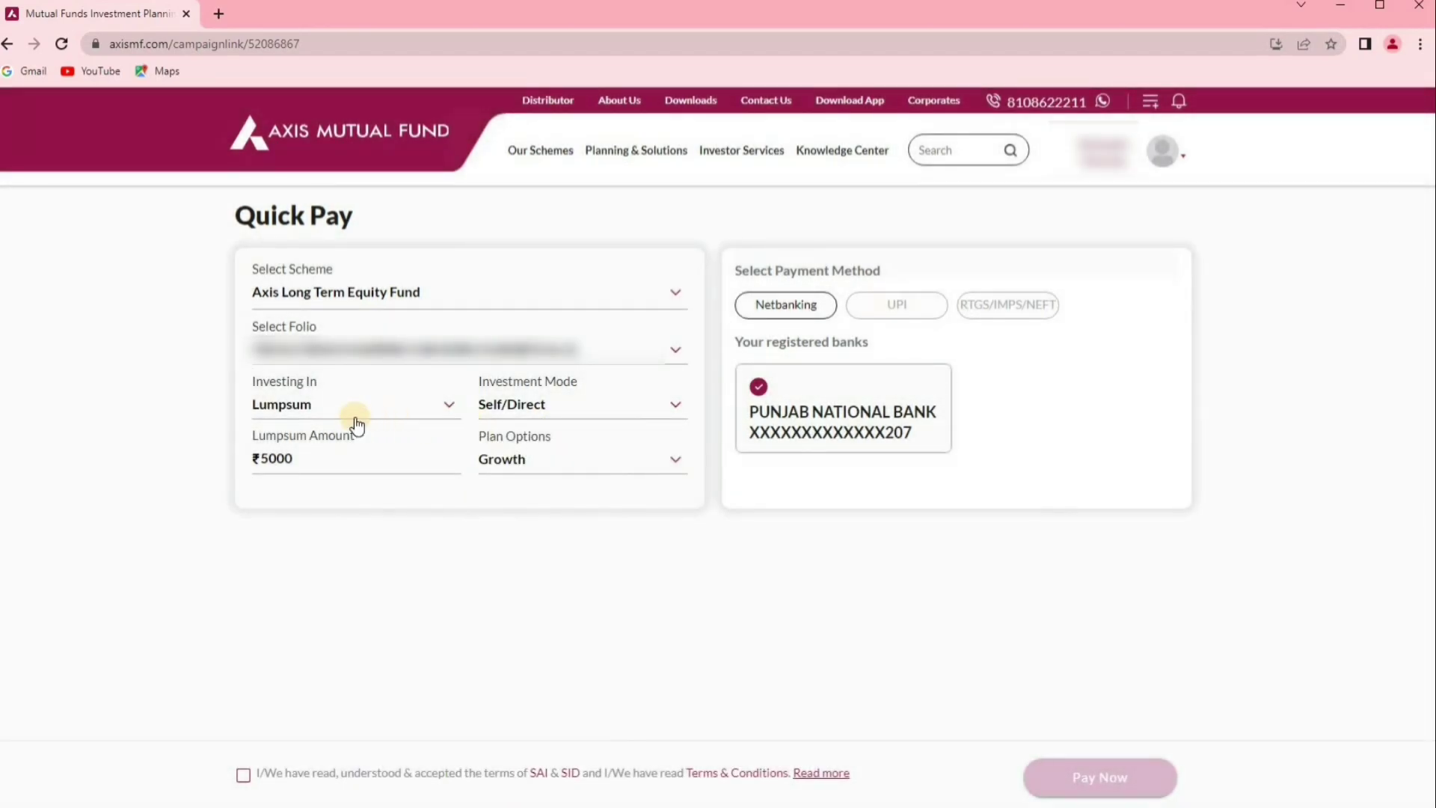
- Switch the investment type to SIP and enter ₹5000 as the SIP amount
{"action": "left_click", "coordinate": [362, 405]}
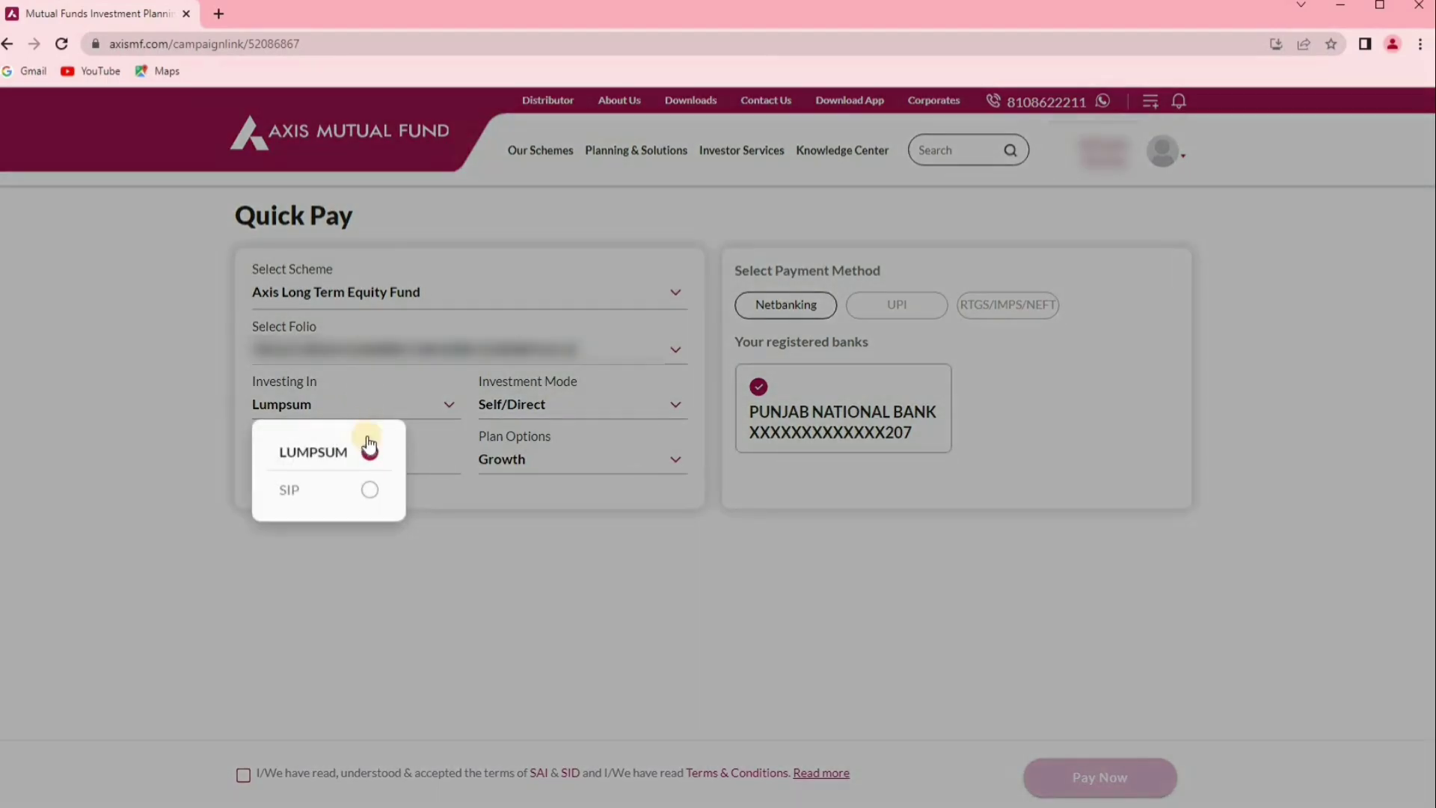
{"action": "left_click", "coordinate": [369, 491]}
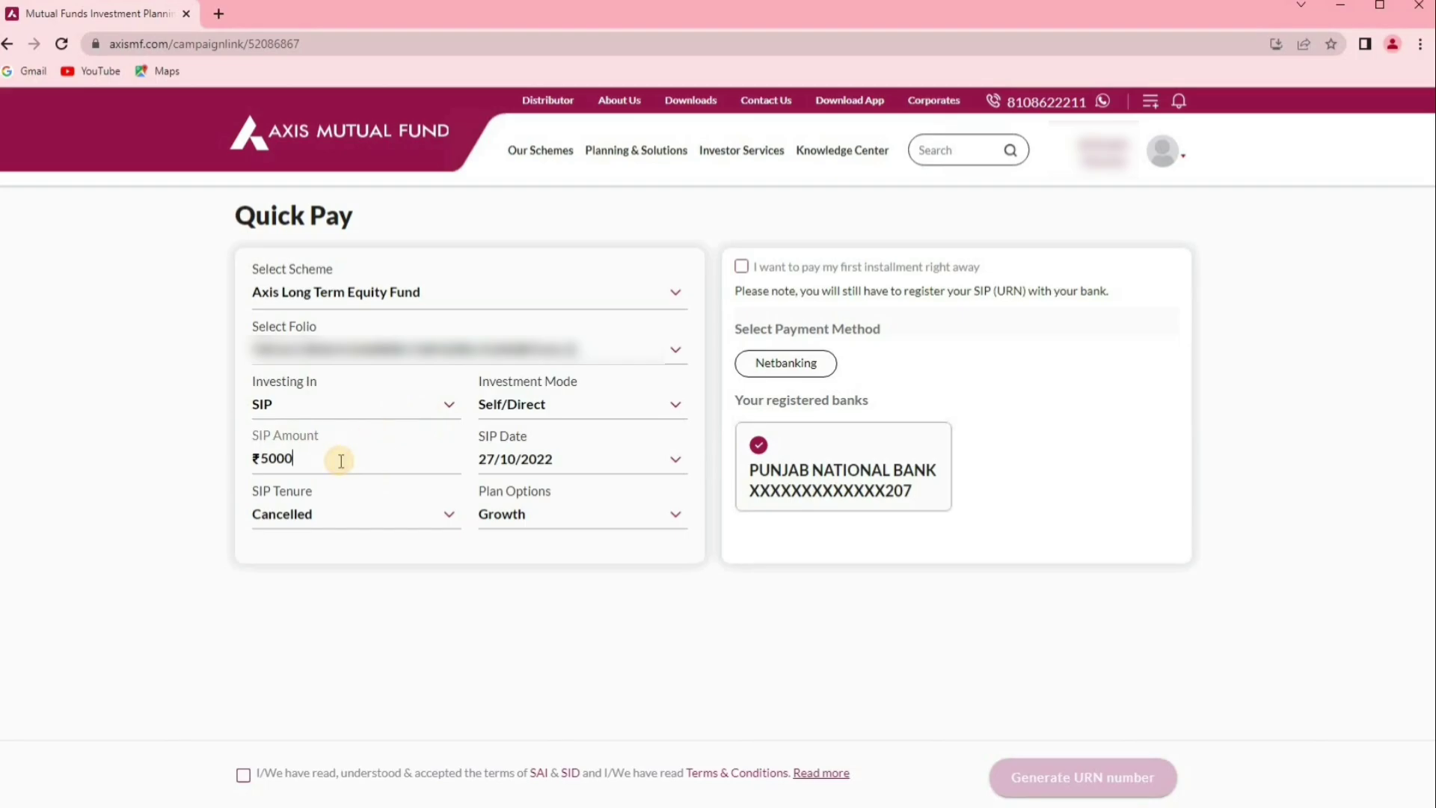
{"action": "left_click", "coordinate": [340, 460]}
{"action": "type", "text": "5000"}
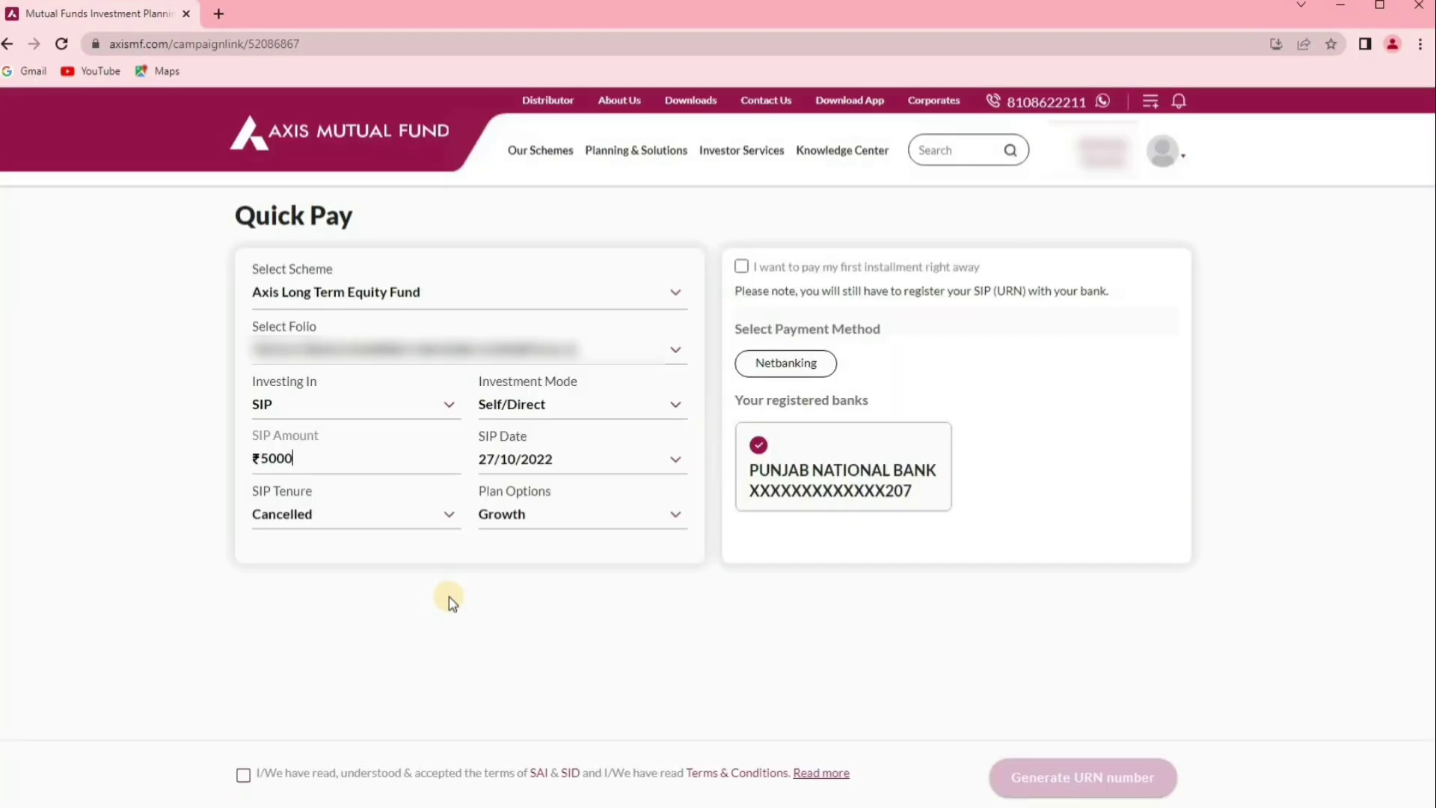
- Try Number of Installments as the SIP tenure, check the plan options, and restore the tenure to Cancelled
{"action": "left_click", "coordinate": [450, 600]}
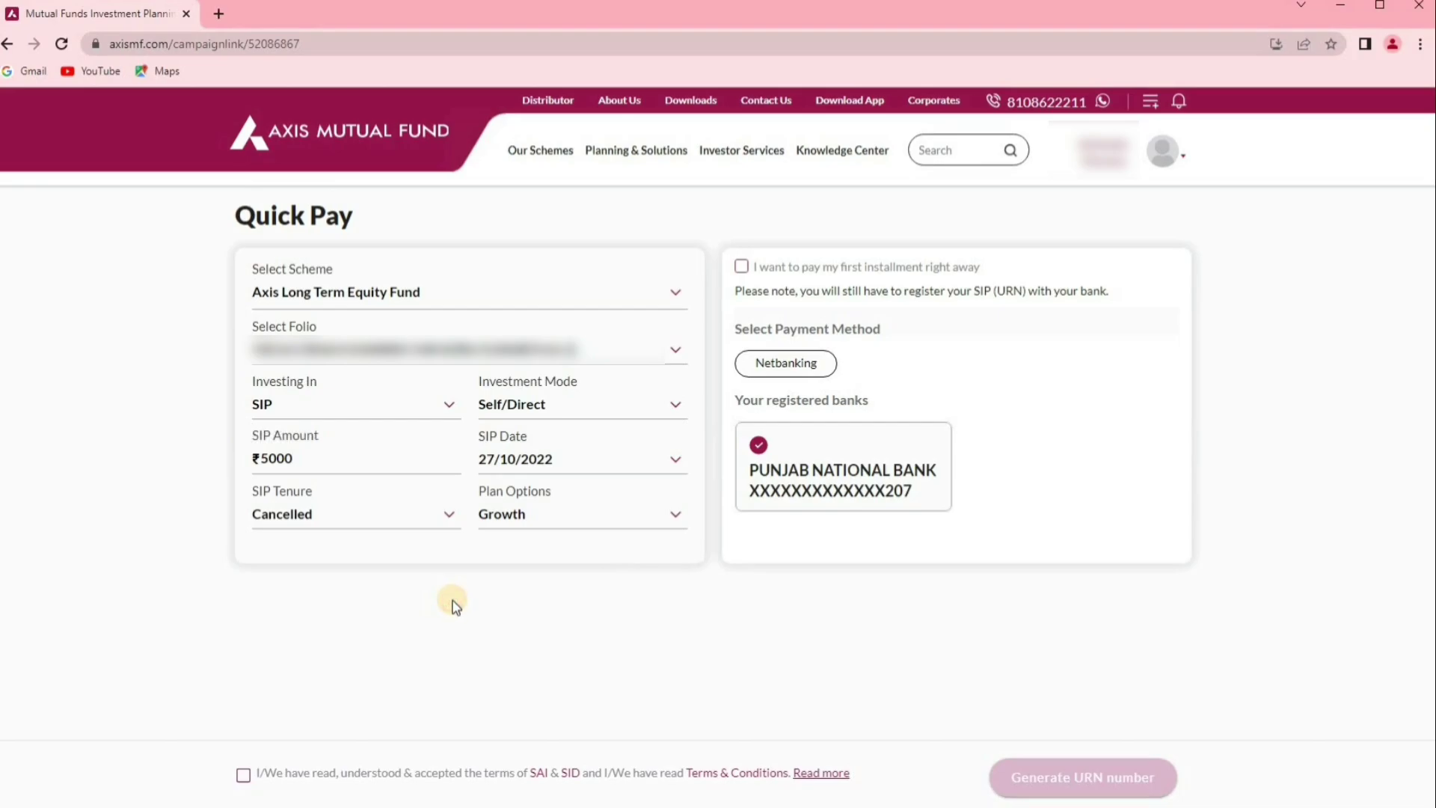
{"action": "left_click", "coordinate": [421, 505]}
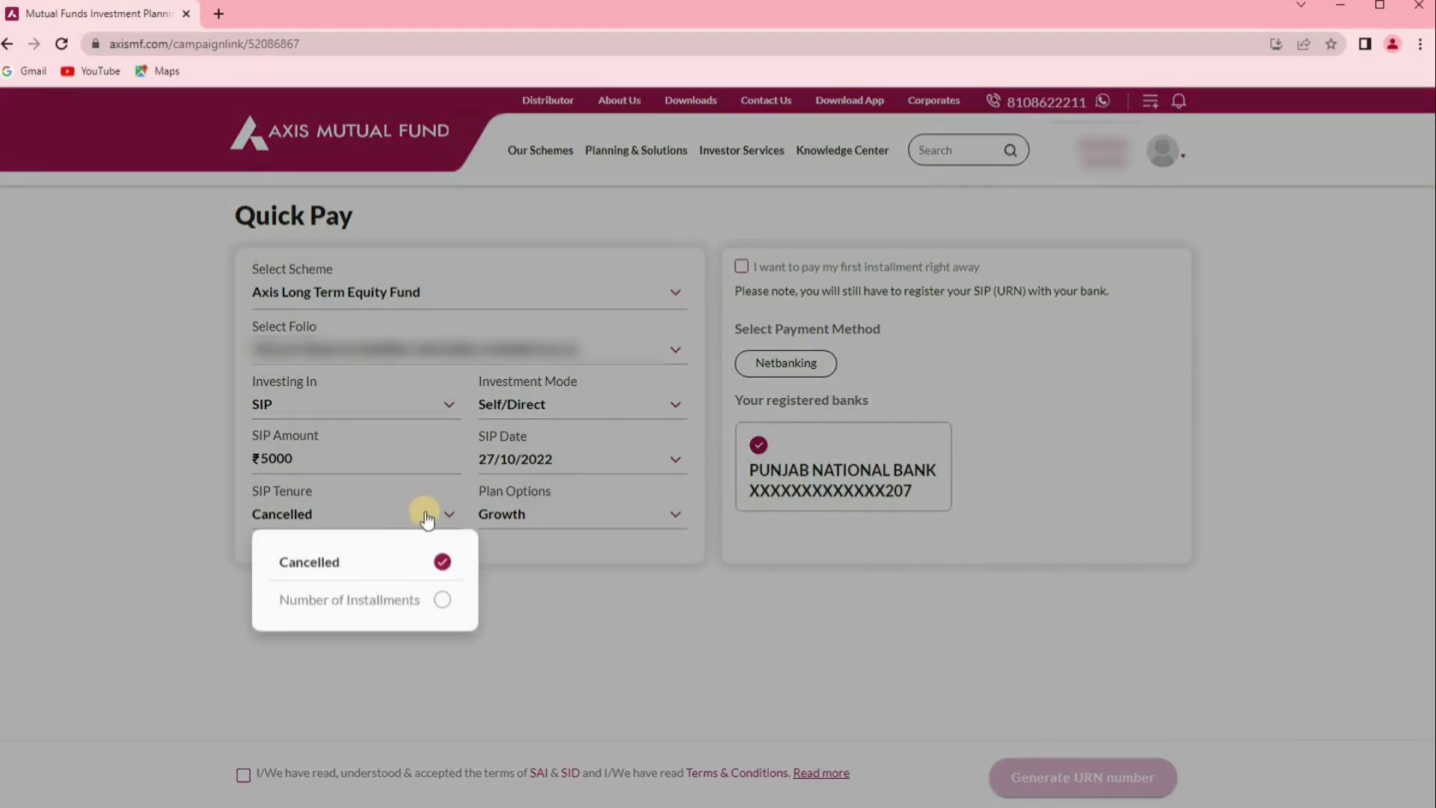
{"action": "left_click", "coordinate": [443, 601]}
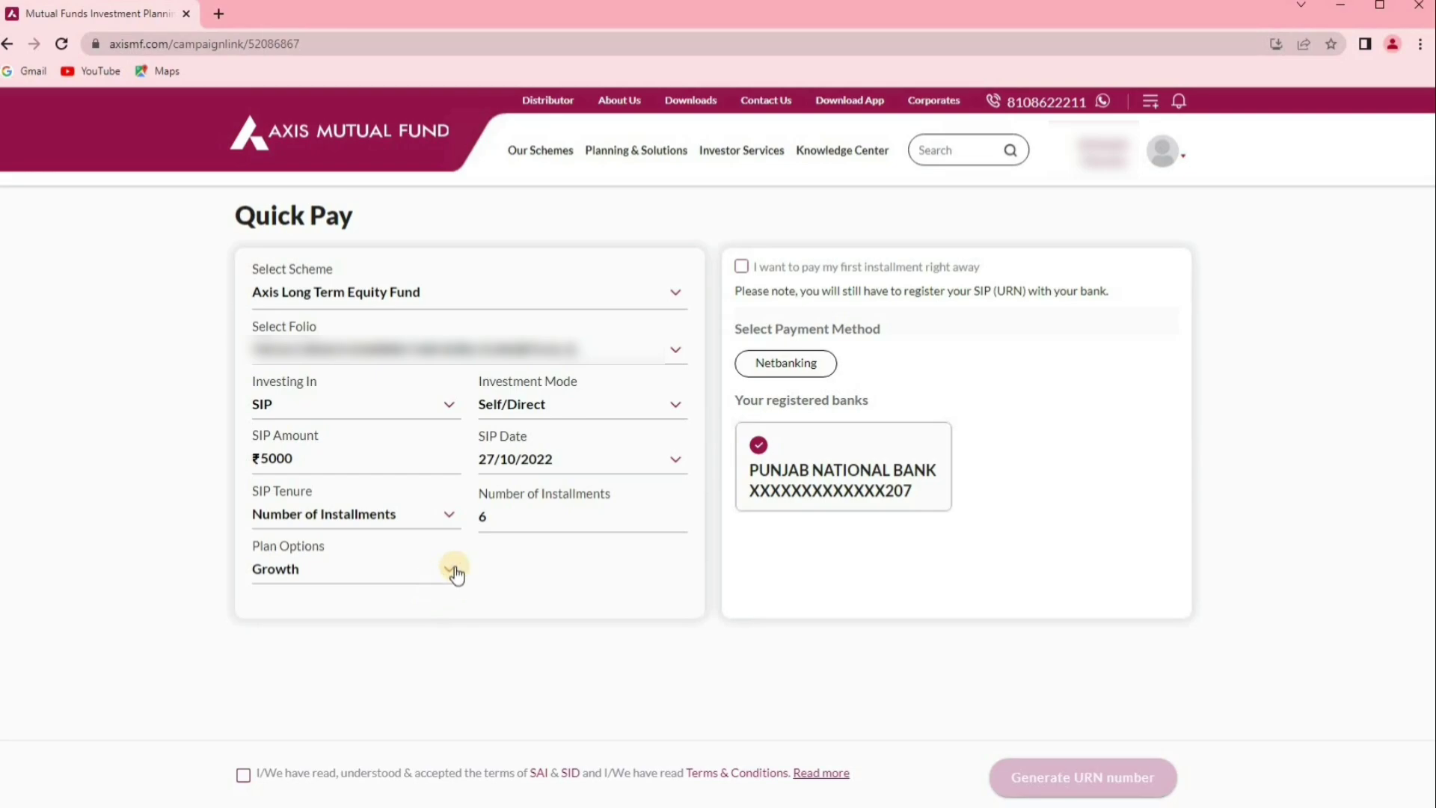
{"action": "left_click", "coordinate": [390, 568]}
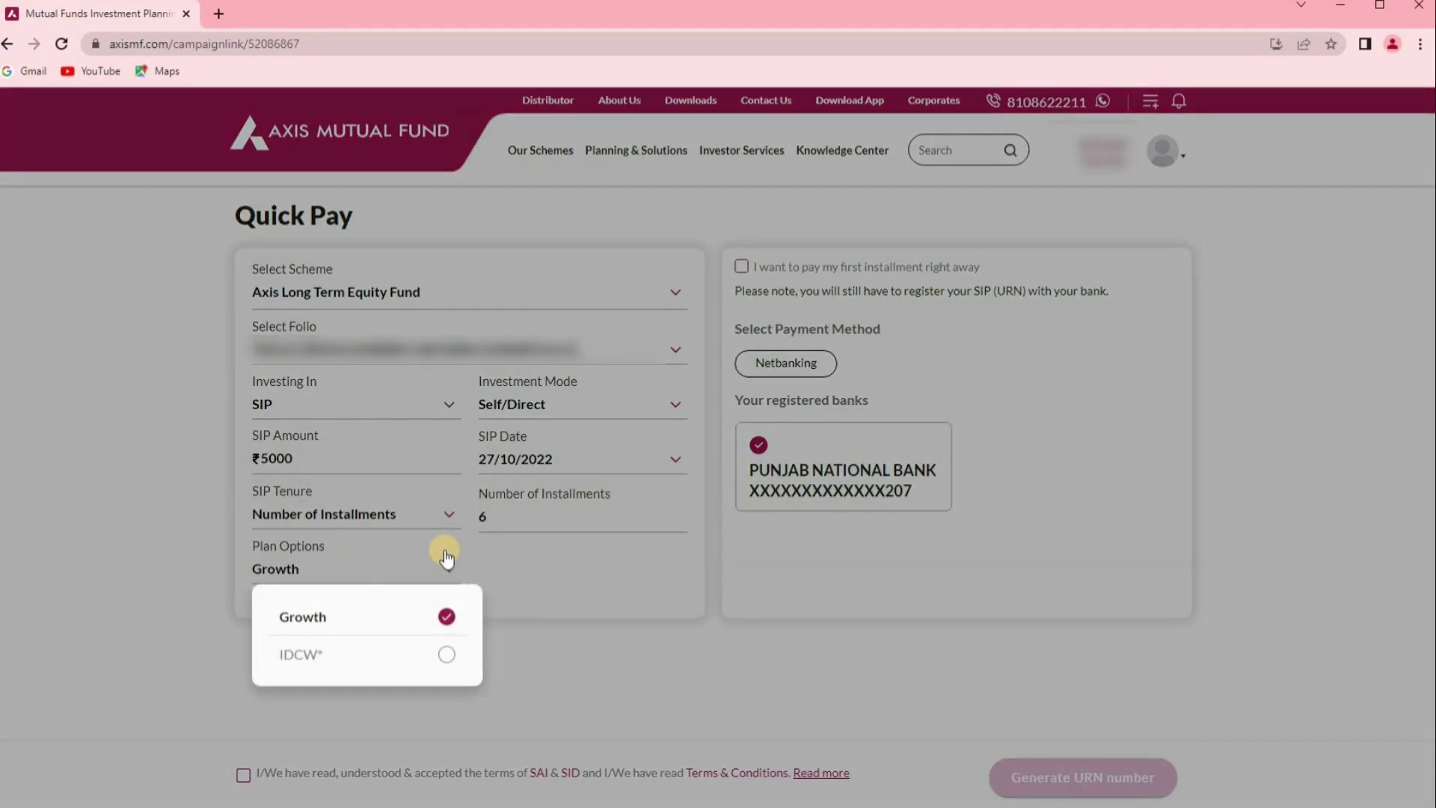
{"action": "left_click", "coordinate": [378, 541]}
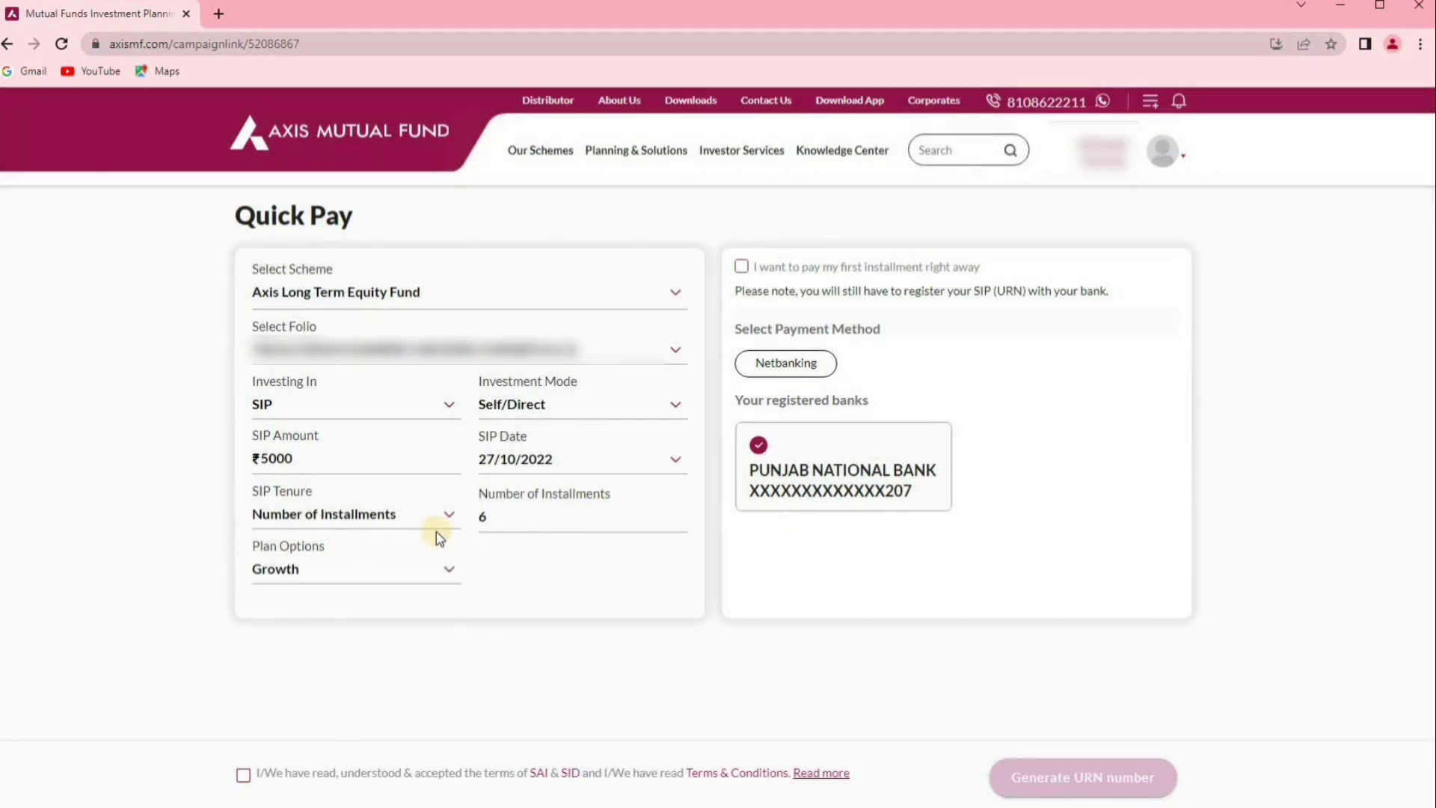
{"action": "left_click", "coordinate": [390, 513]}
{"action": "left_click", "coordinate": [347, 557]}
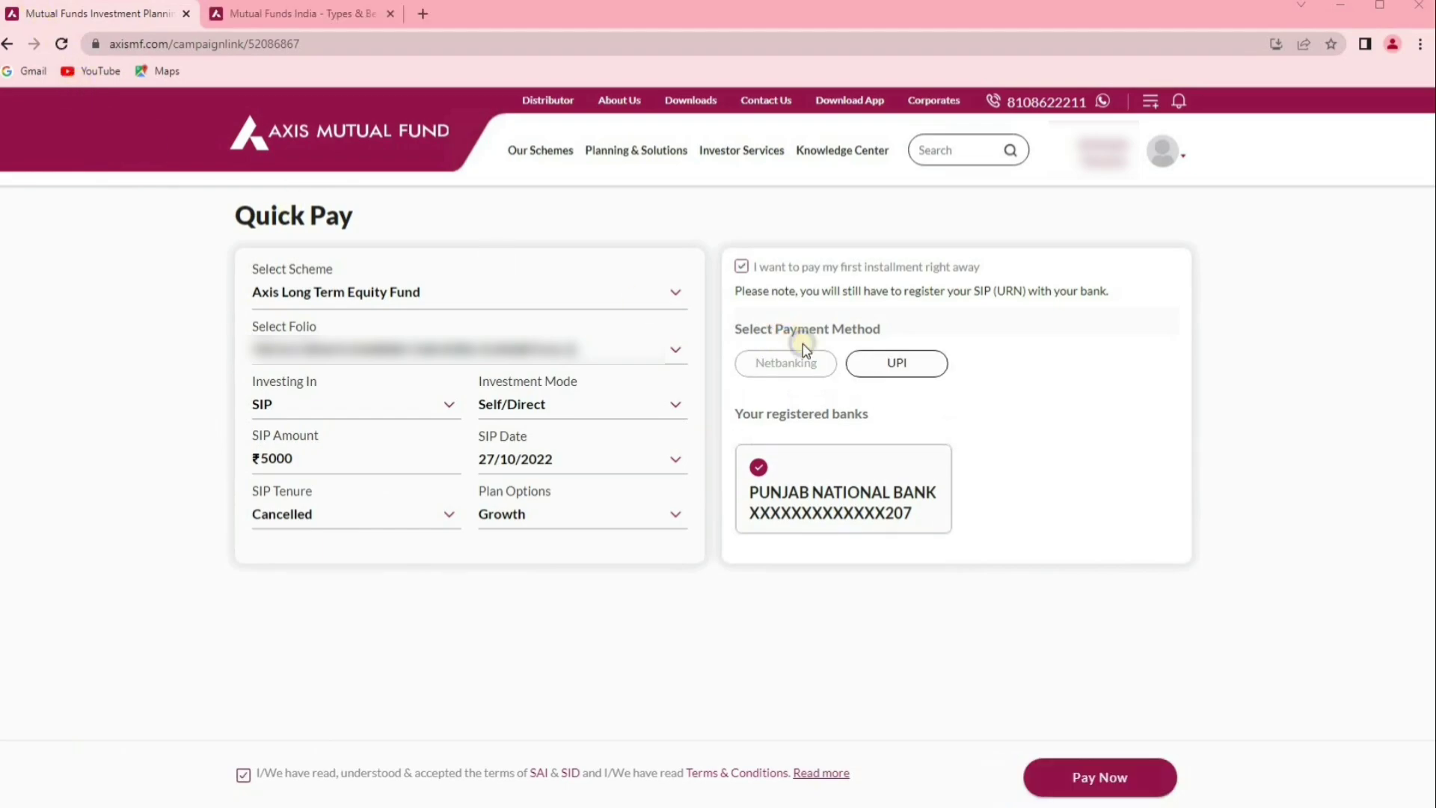
- Proceed to pay the first SIP installment with UPI as the payment method and display the payment QR code
{"action": "left_click", "coordinate": [916, 365]}
{"action": "left_click", "coordinate": [420, 404]}
{"action": "left_click", "coordinate": [576, 422]}
{"action": "left_click", "coordinate": [606, 296]}
{"action": "left_click", "coordinate": [593, 488]}
{"action": "left_click", "coordinate": [1099, 775]}
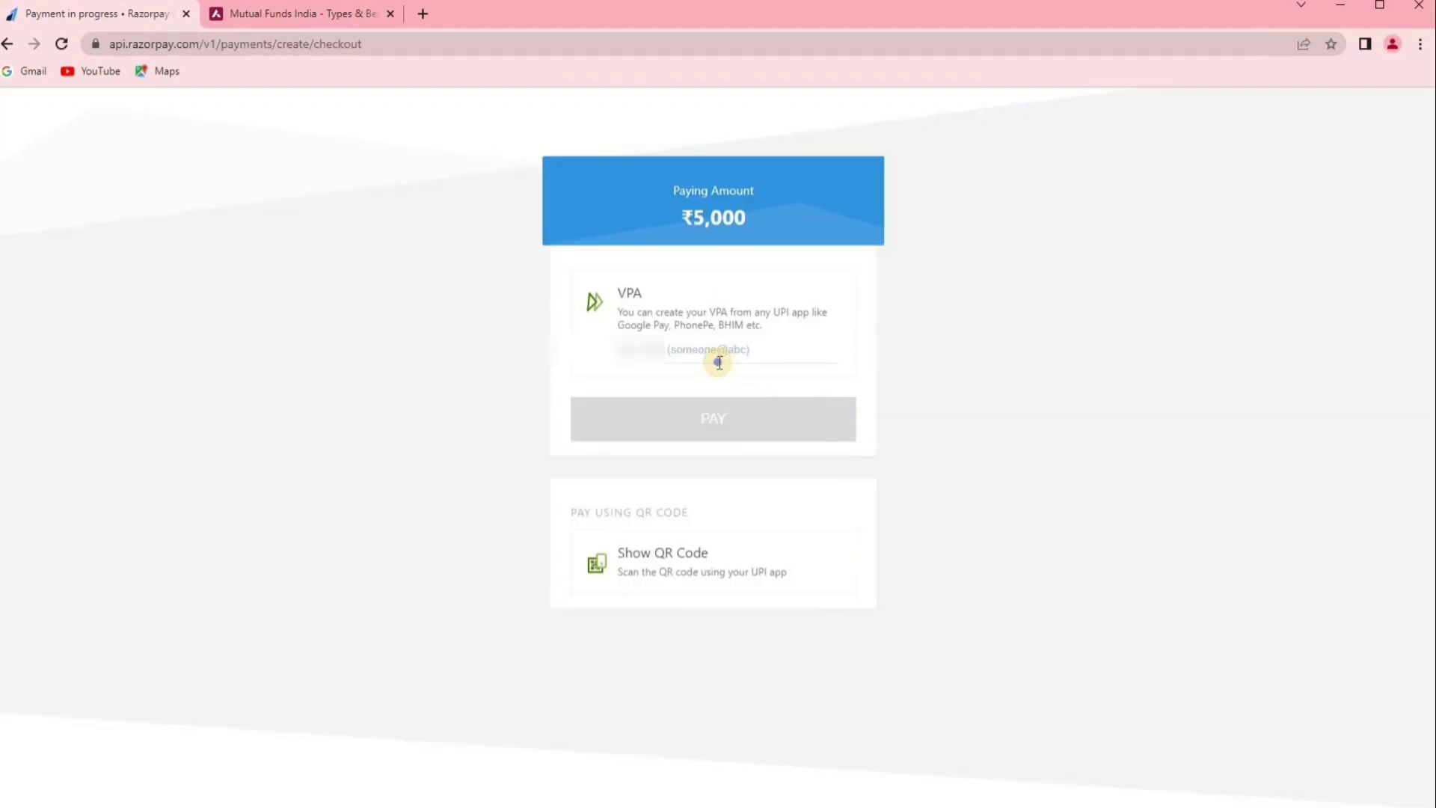
{"action": "left_click", "coordinate": [630, 557]}
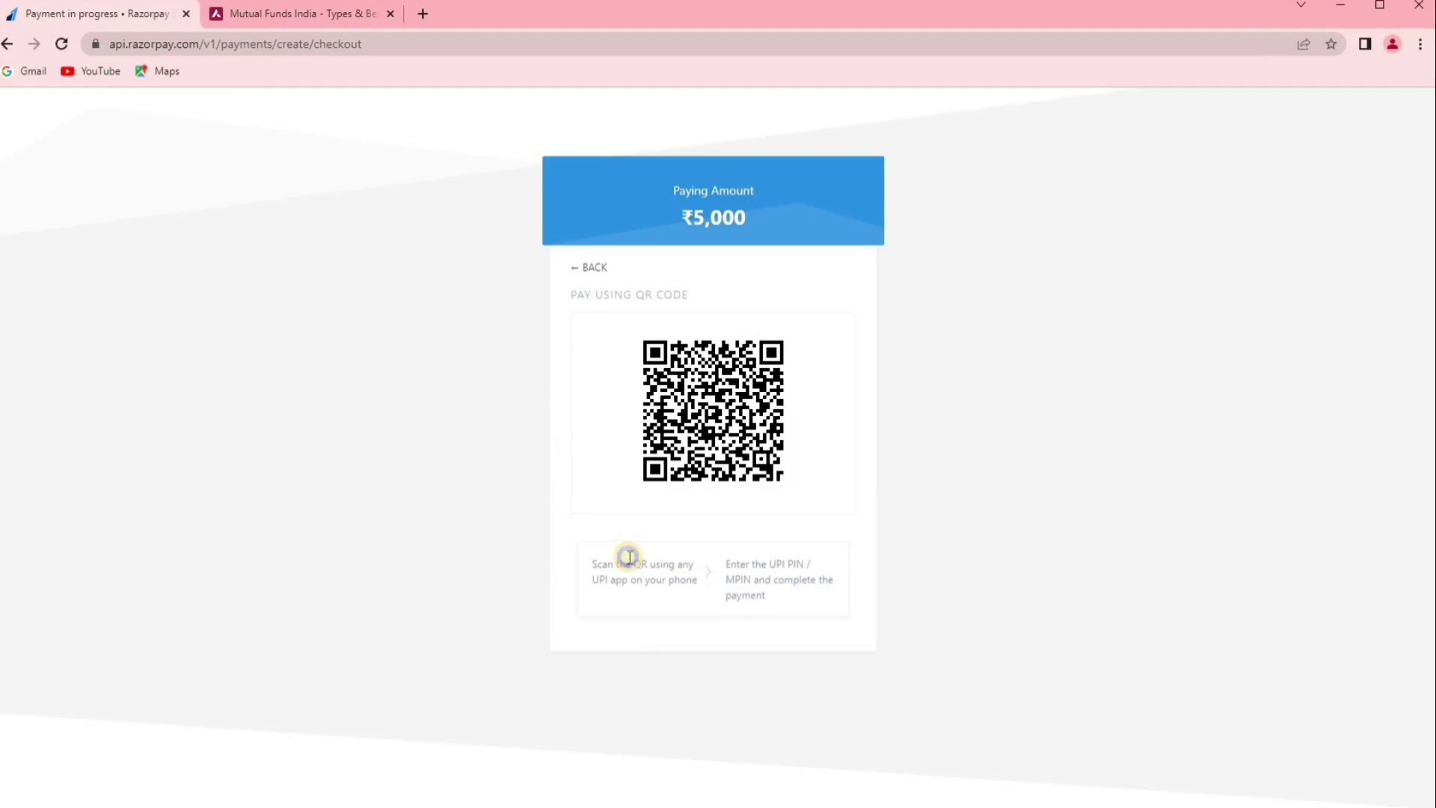
{"action": "left_click", "coordinate": [61, 43]}
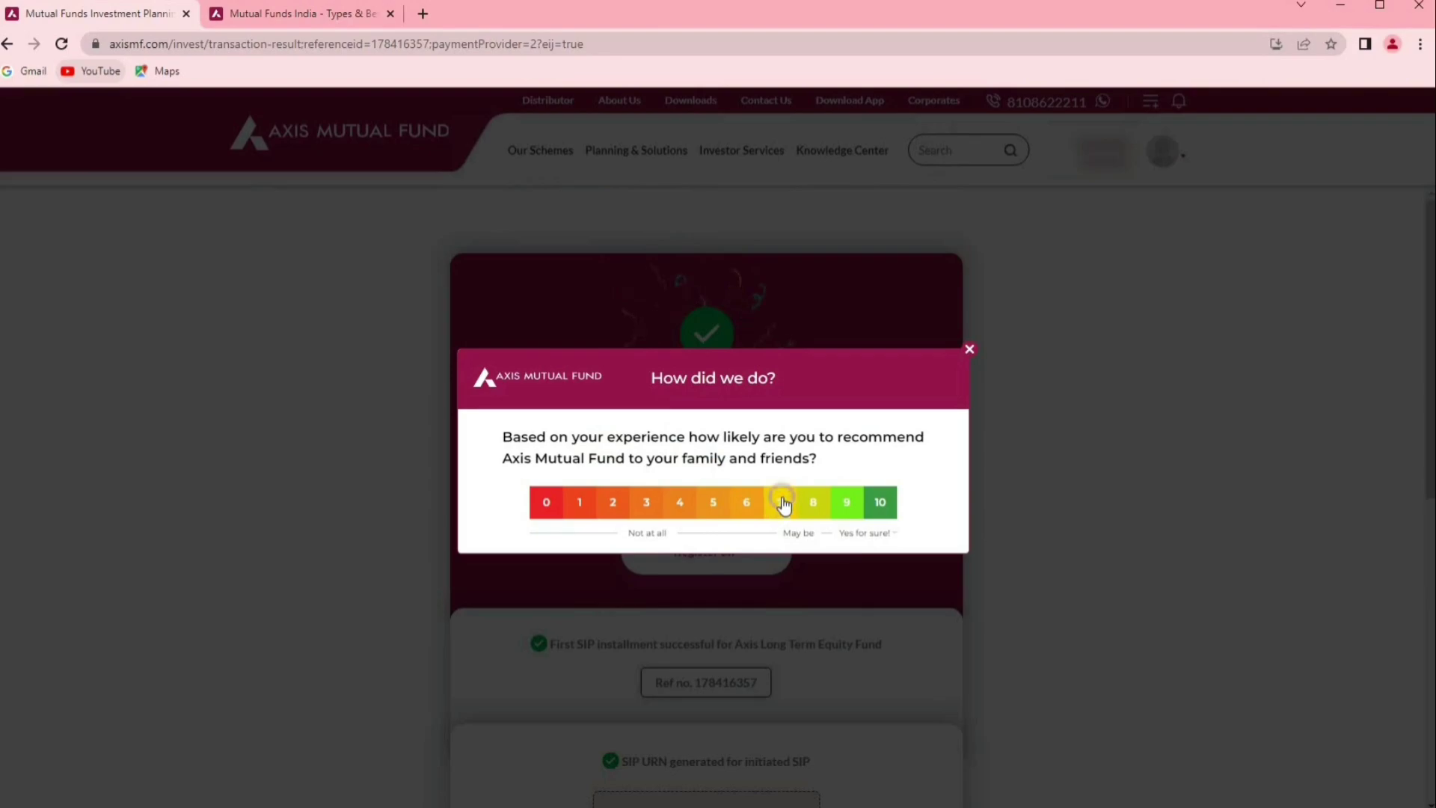
- Submit the feedback survey with a recommendation score of 10, three stars and Communicate More Often as the improvement, and close it
{"action": "left_click", "coordinate": [881, 498]}
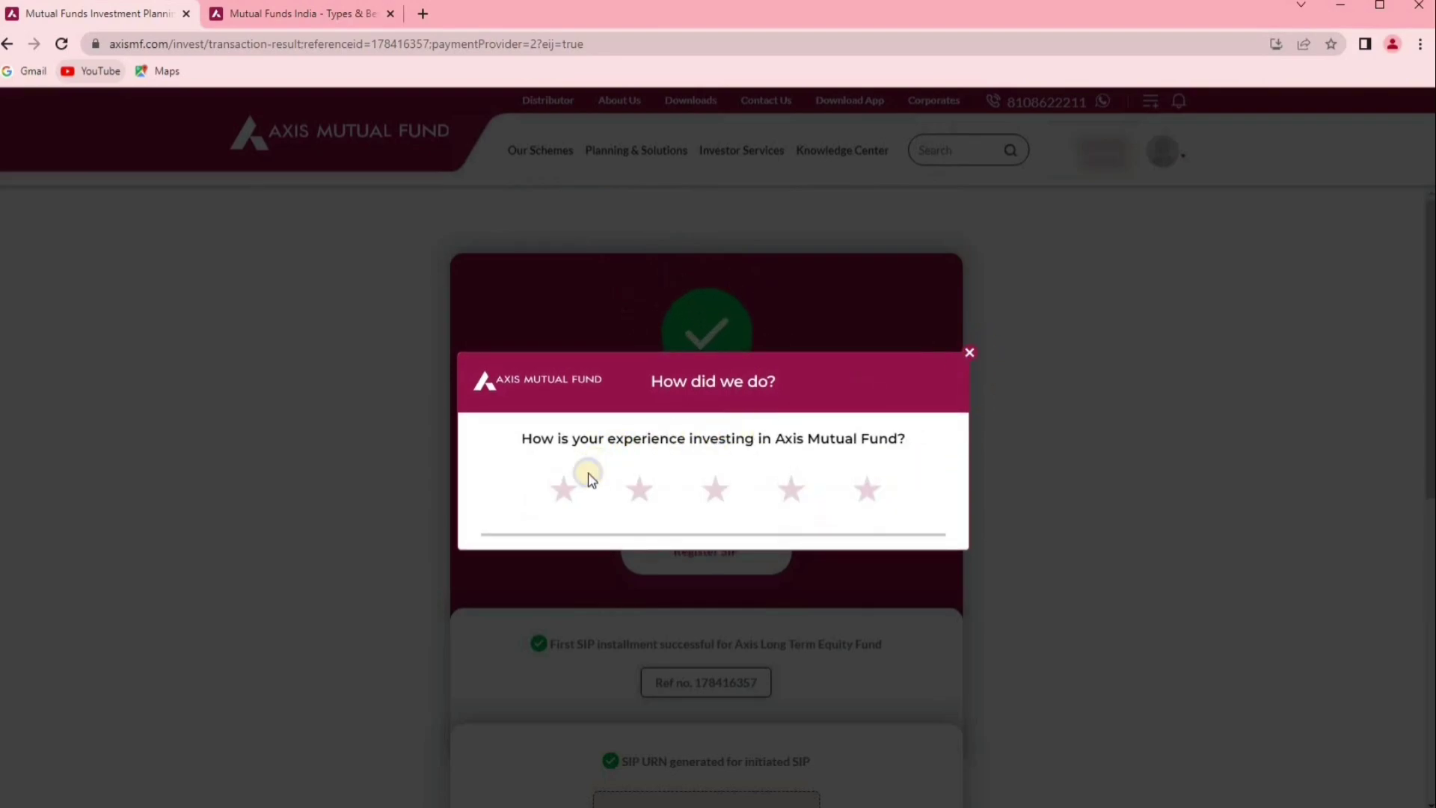
{"action": "left_click", "coordinate": [712, 488]}
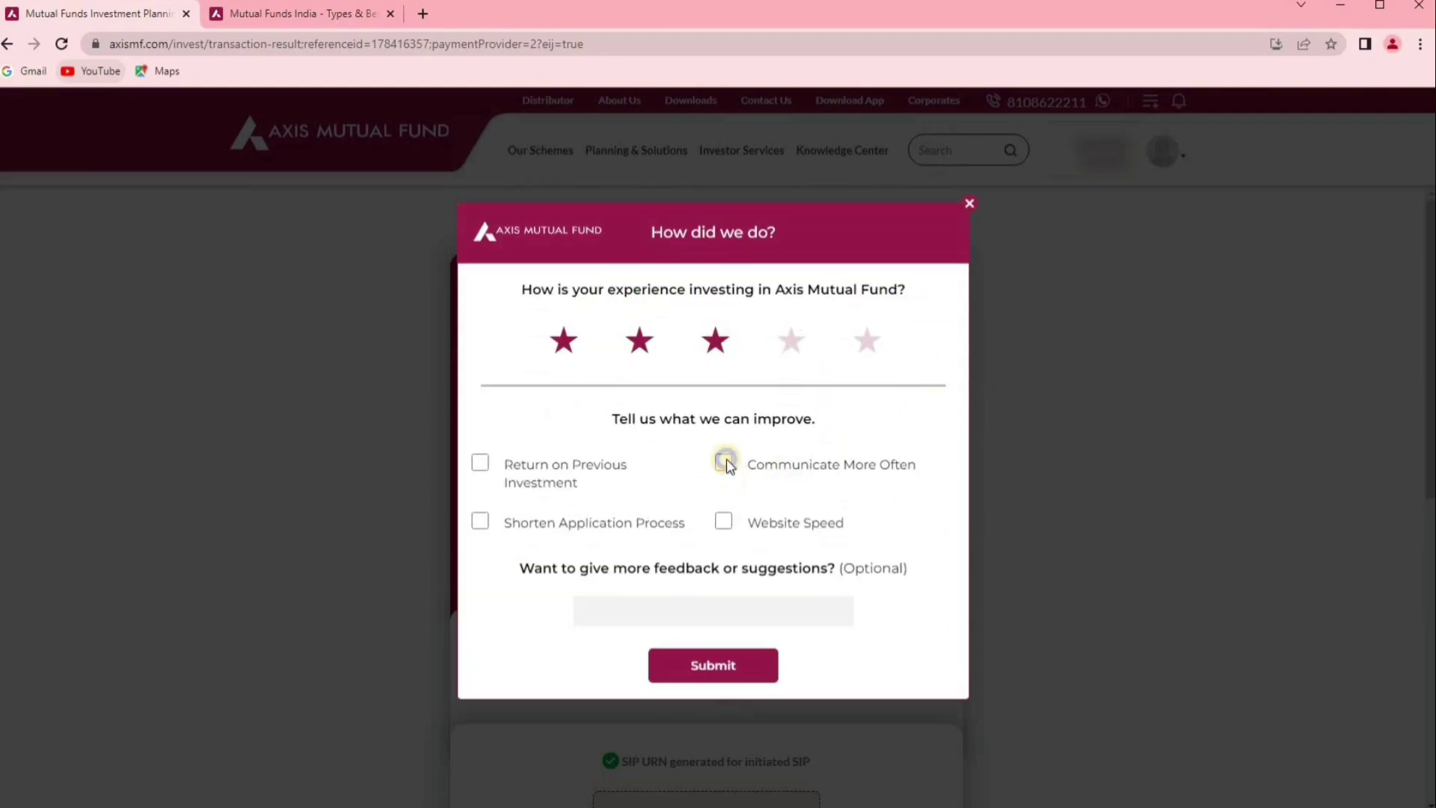
{"action": "left_click", "coordinate": [724, 461]}
{"action": "left_click", "coordinate": [732, 665]}
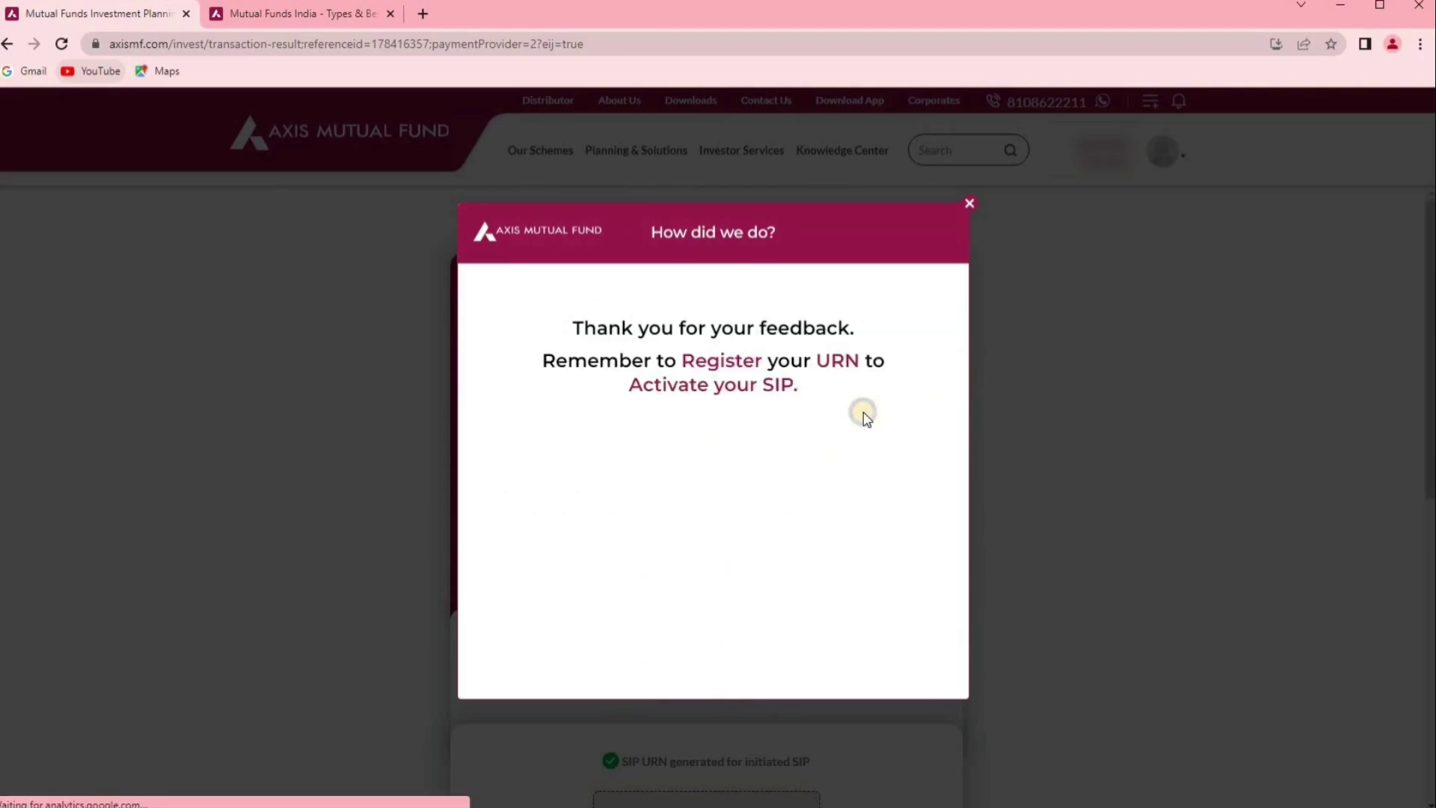
{"action": "left_click", "coordinate": [972, 307]}
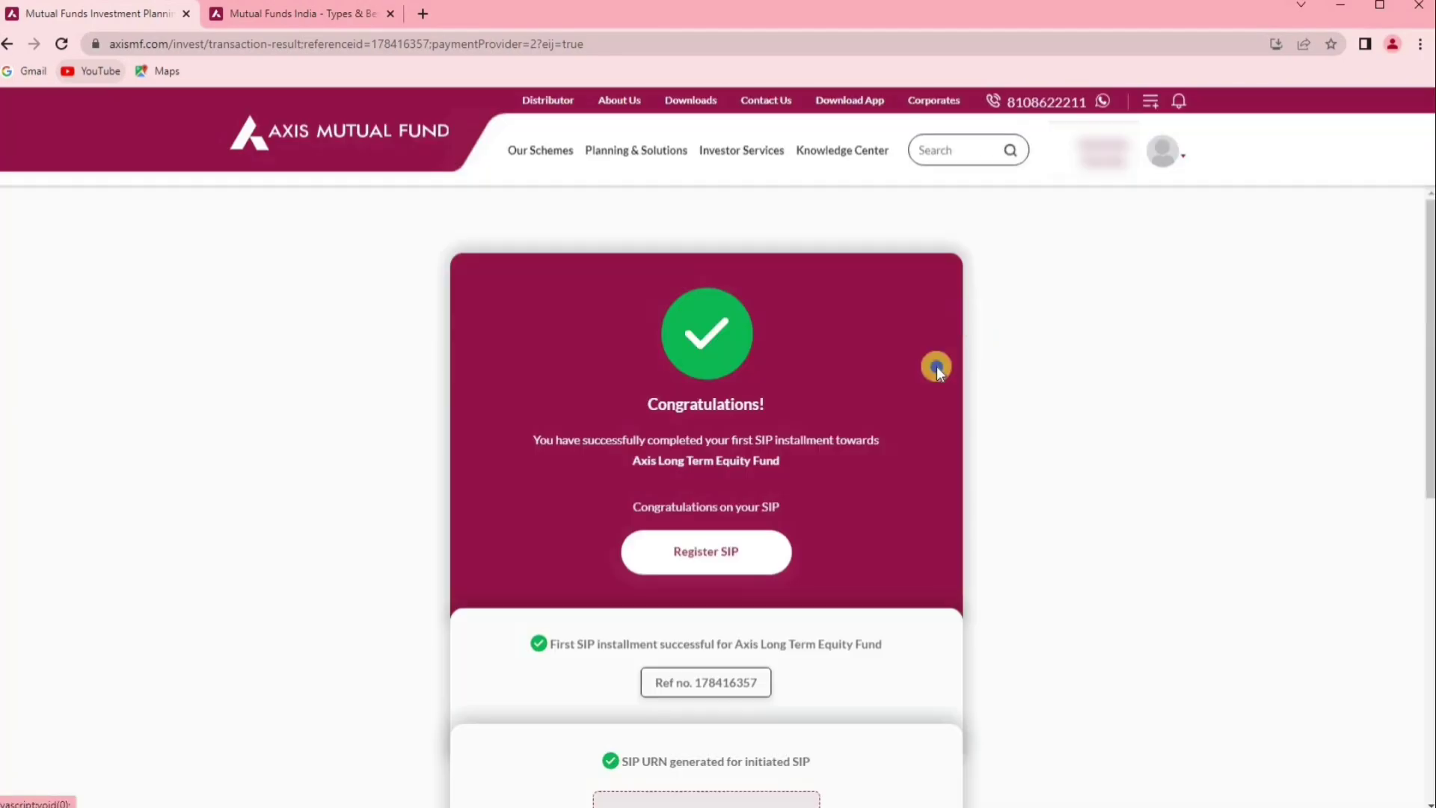
- Review the SIP confirmation page, including the installment reference, the generated URN and the steps to register it
{"action": "left_click", "coordinate": [708, 551]}
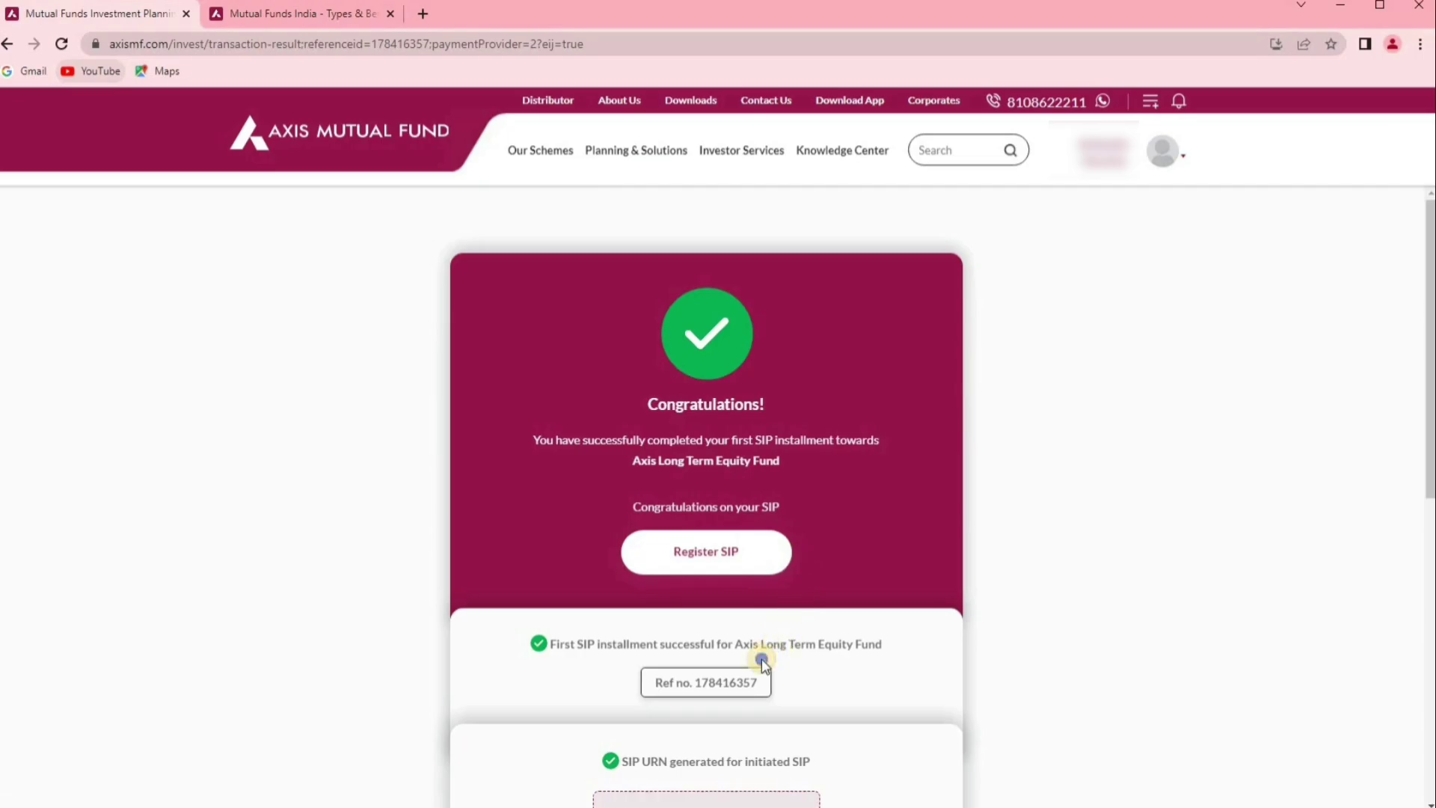
{"action": "scroll", "coordinate": [763, 664], "scroll_direction": "down", "scroll_amount": 3}
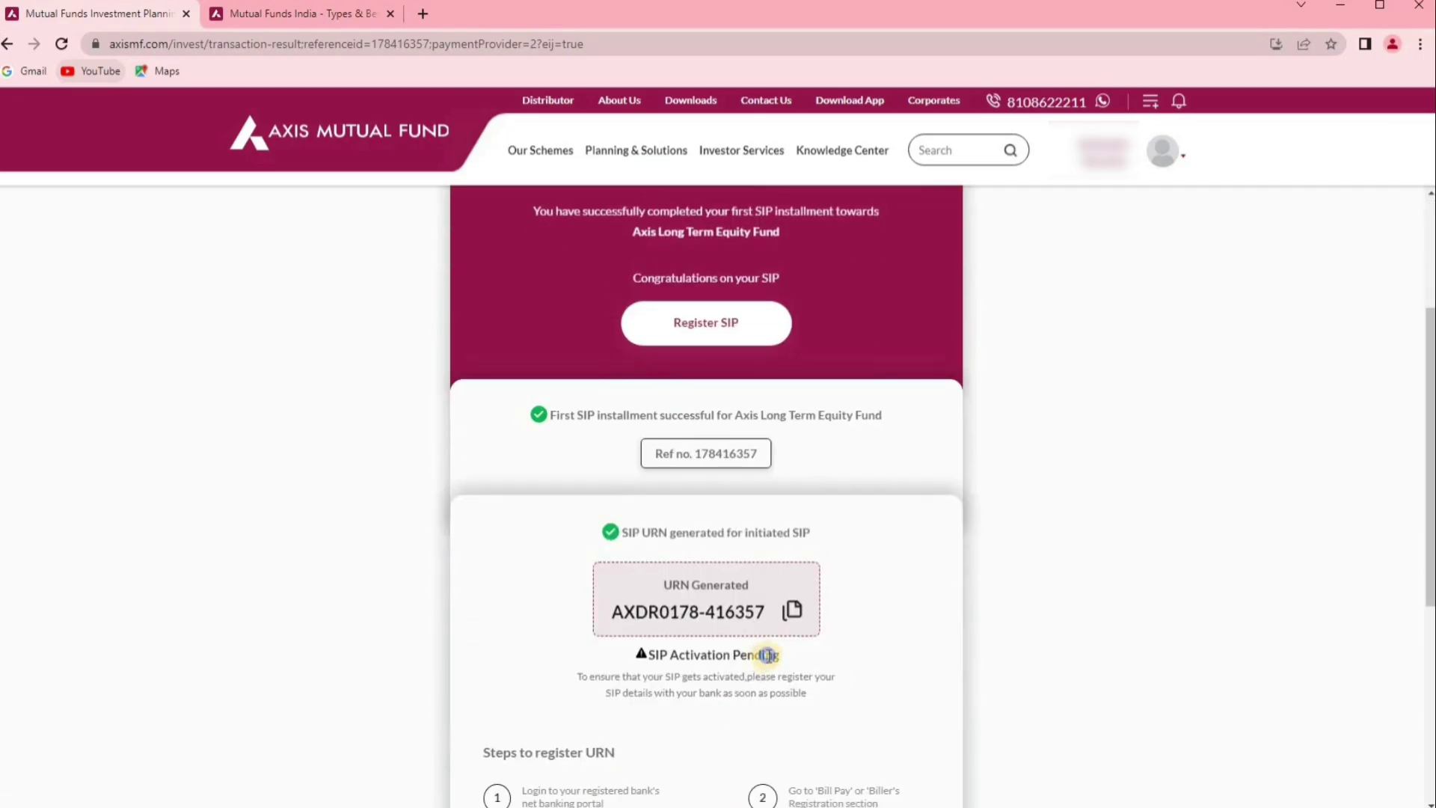
{"action": "scroll", "coordinate": [872, 643], "scroll_direction": "down", "scroll_amount": 5}
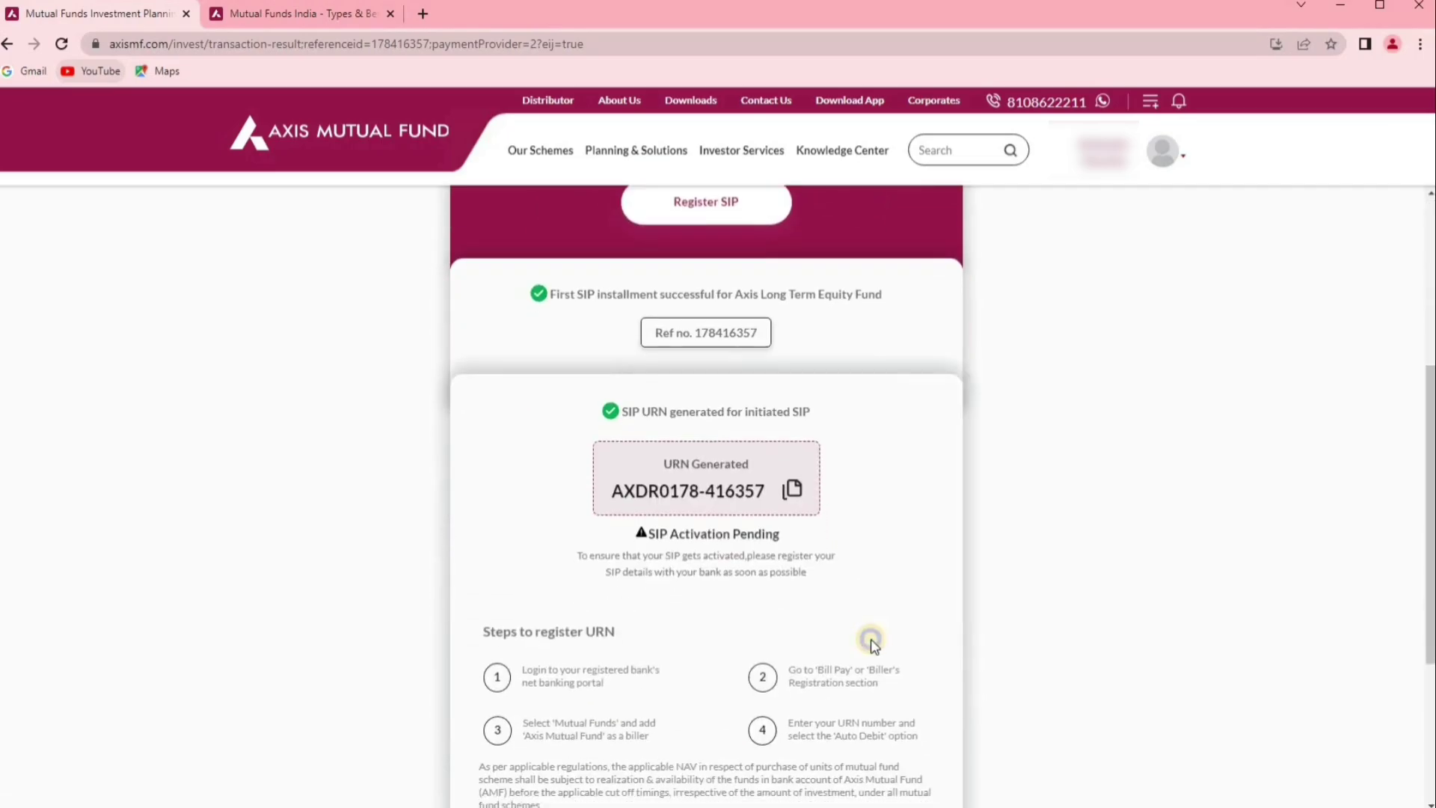
{"action": "right_click", "coordinate": [868, 636]}
{"action": "scroll", "coordinate": [874, 639], "scroll_direction": "up", "scroll_amount": 7}
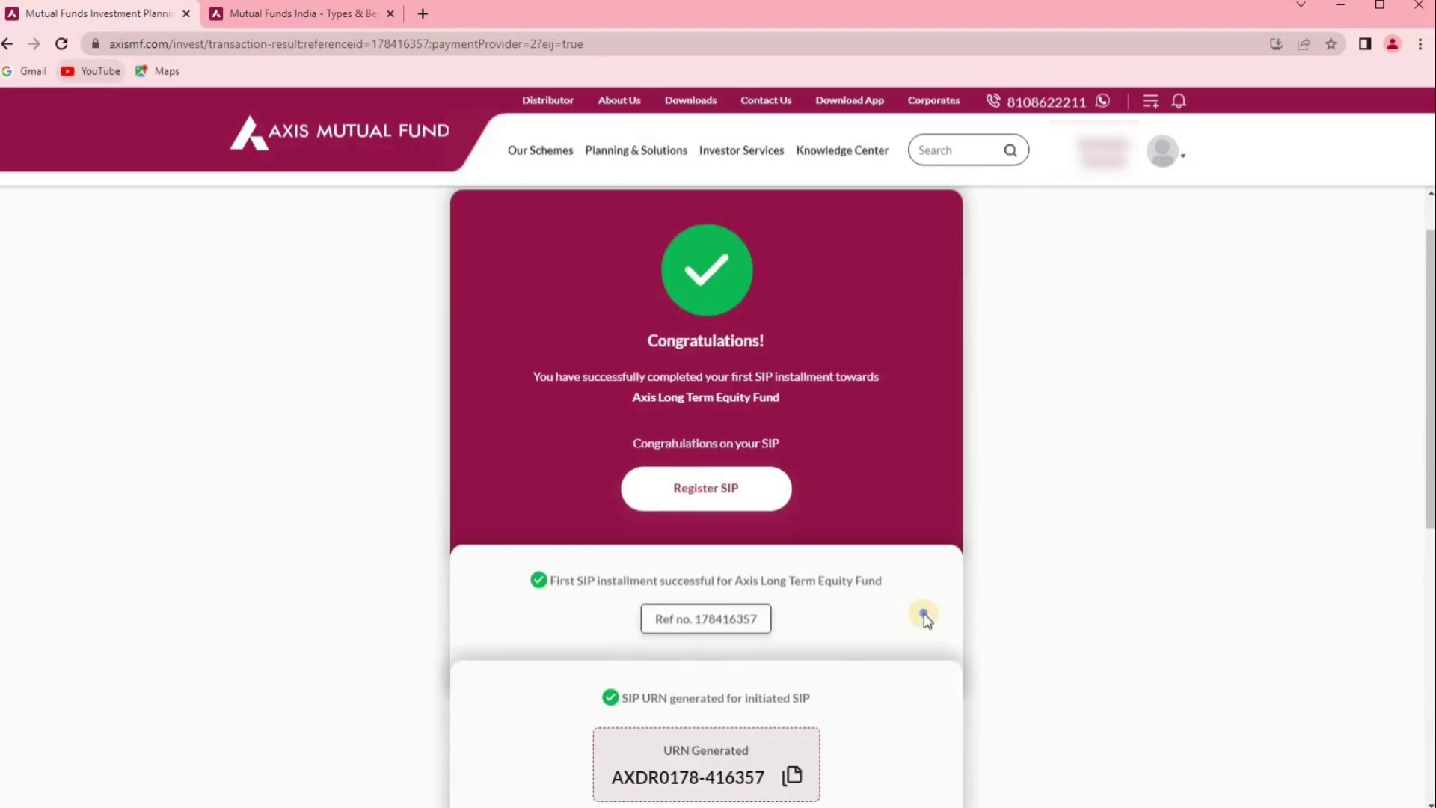